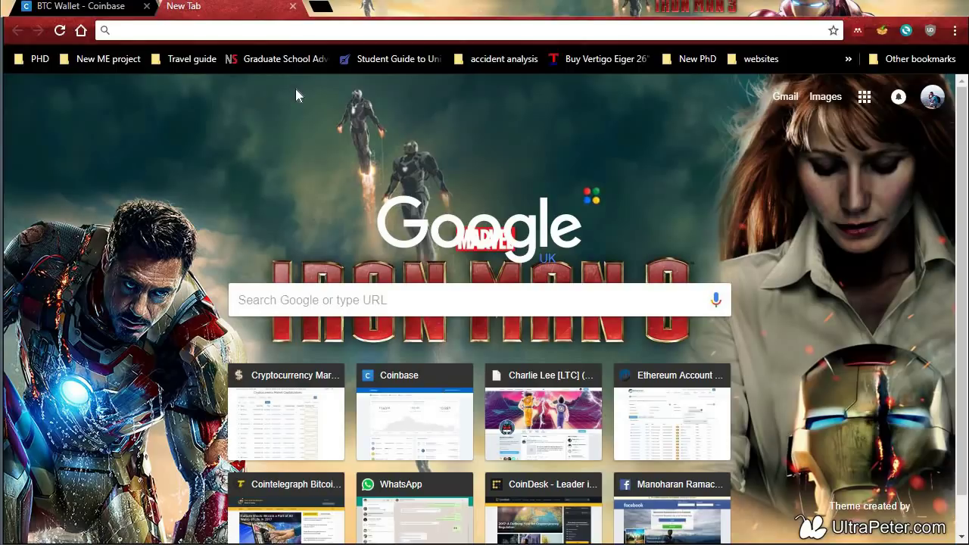
type("my")
Load myetherwallet.com and verify the connection is secure via the padlock certificate details
key("Return")
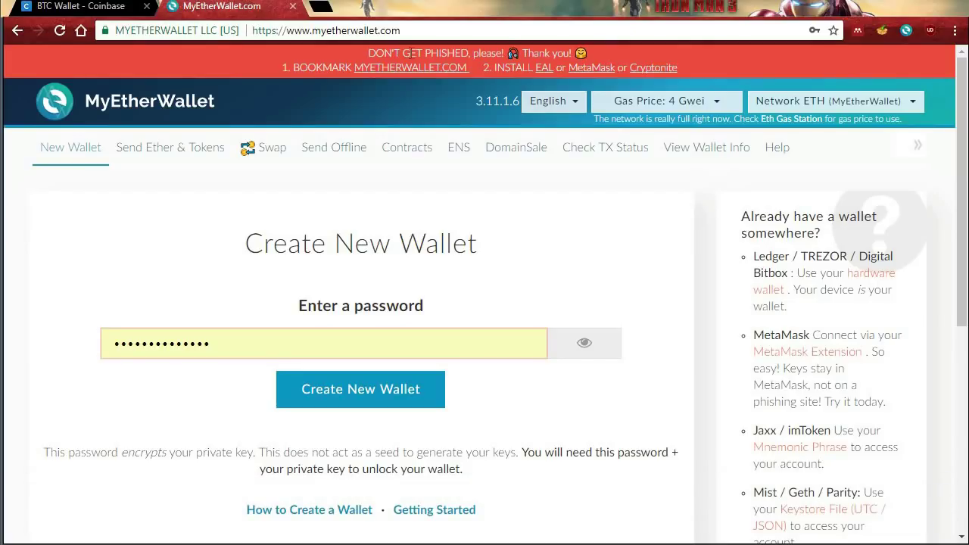
left_click_drag(400, 30, 349, 30)
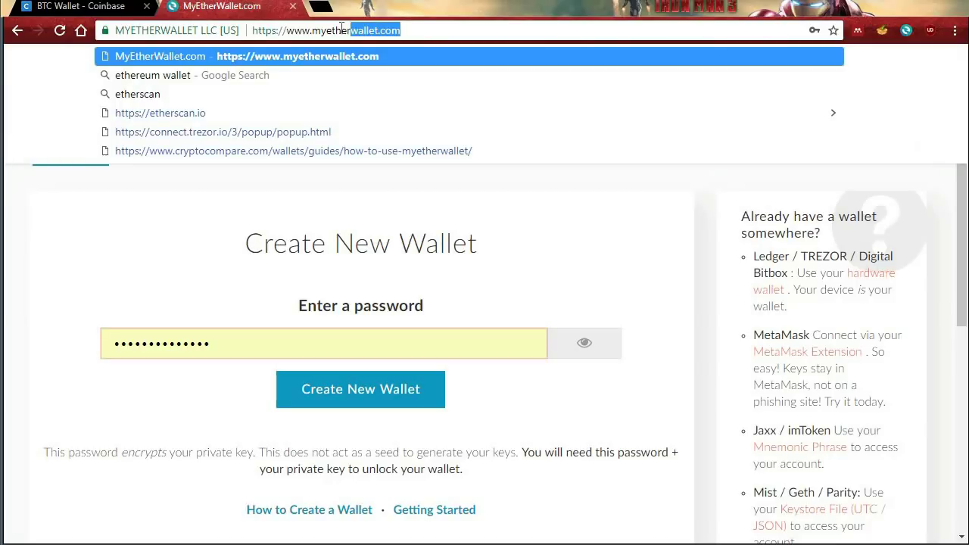
left_click(194, 30)
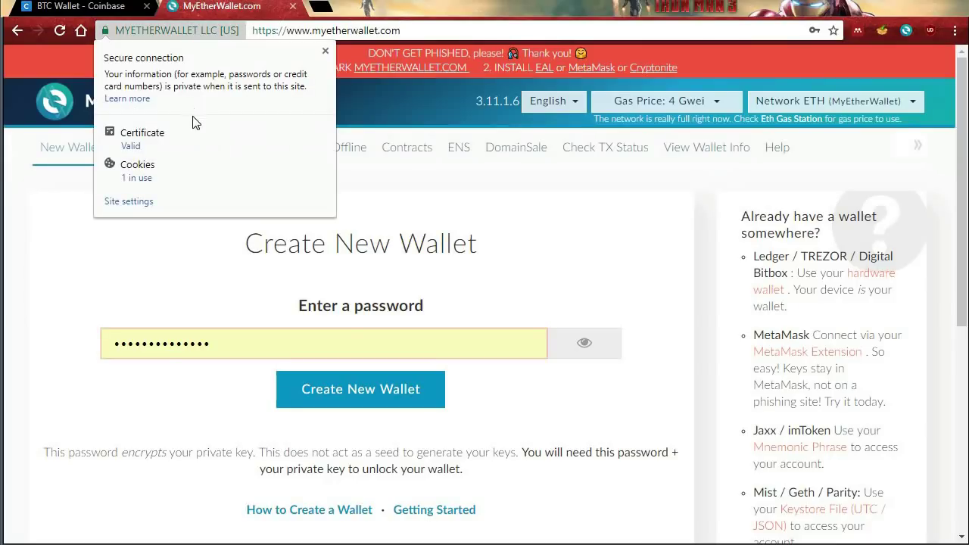
left_click(98, 261)
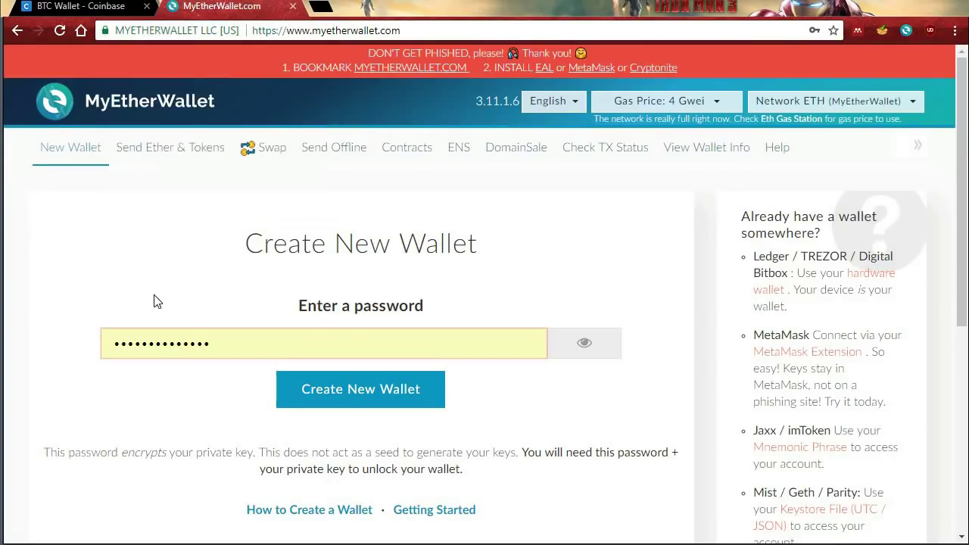
Clear the old password, attempt wallet creation, and reselect the too-short password to replace it
double_click(116, 343)
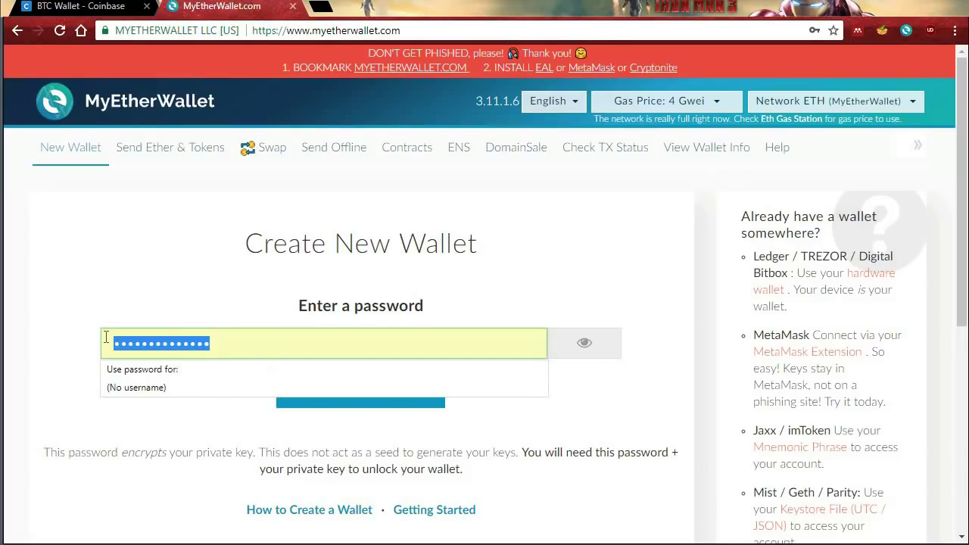
key("BackSpace")
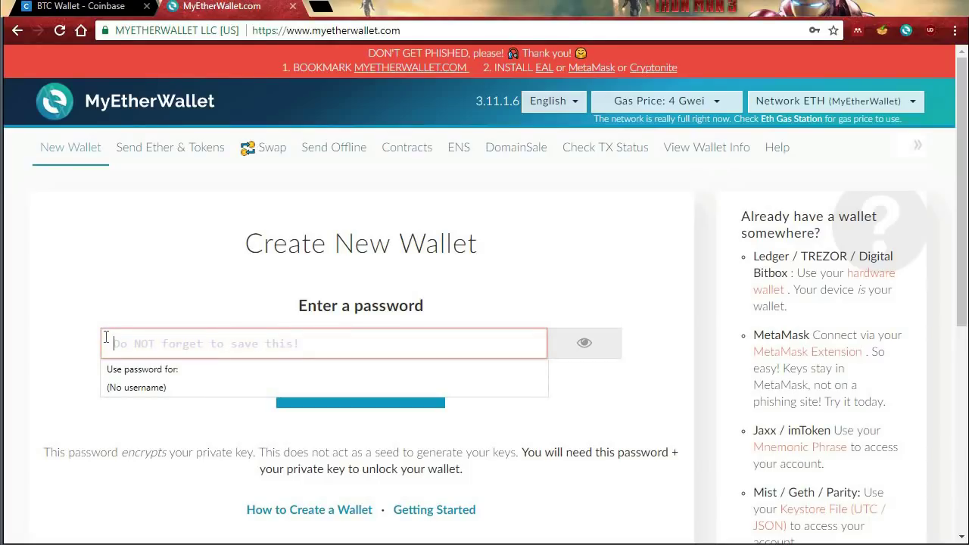
type("a")
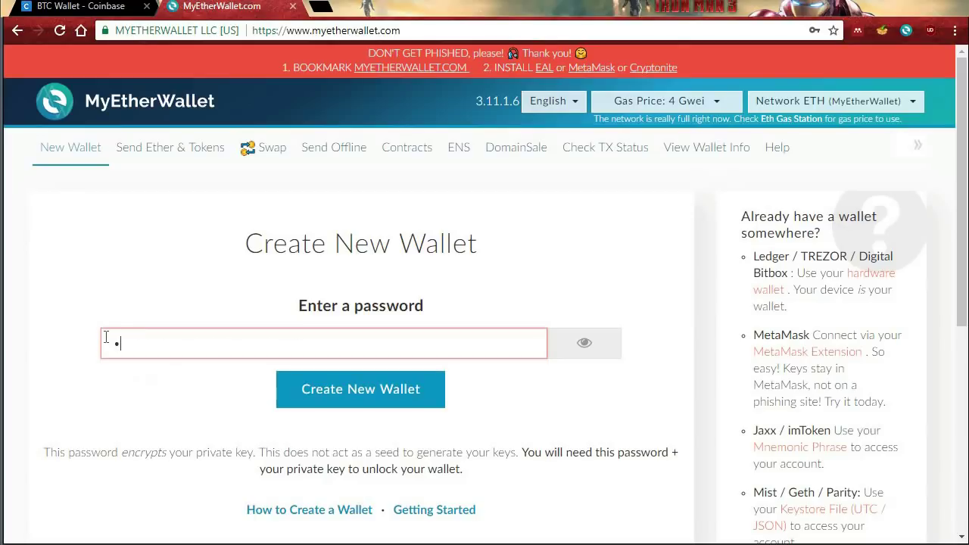
type("aaaaaa")
left_click(407, 398)
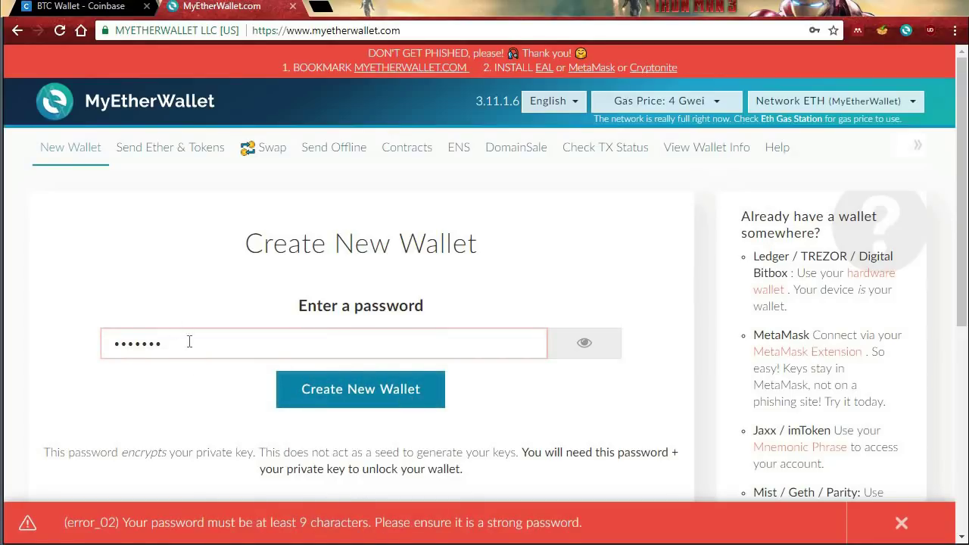
left_click_drag(190, 342, 17, 352)
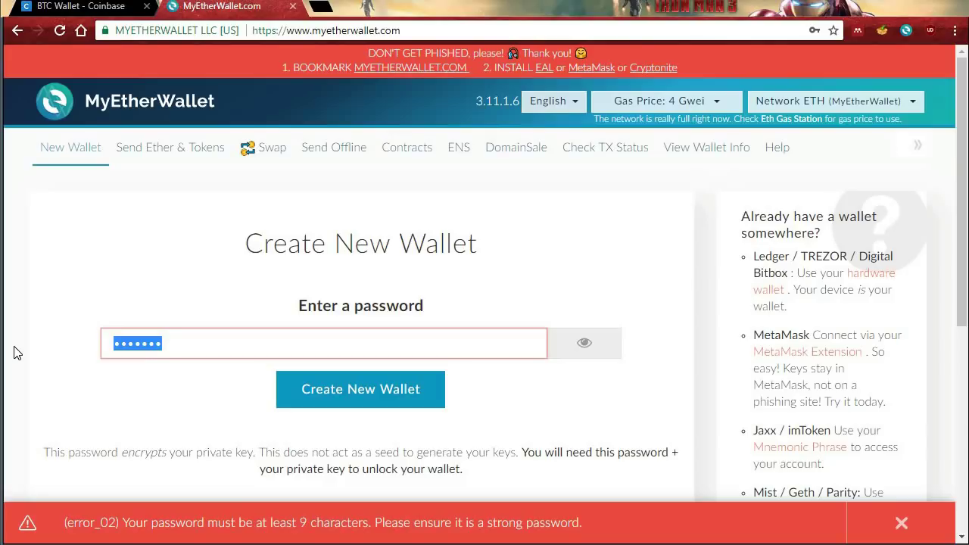
type("•••••")
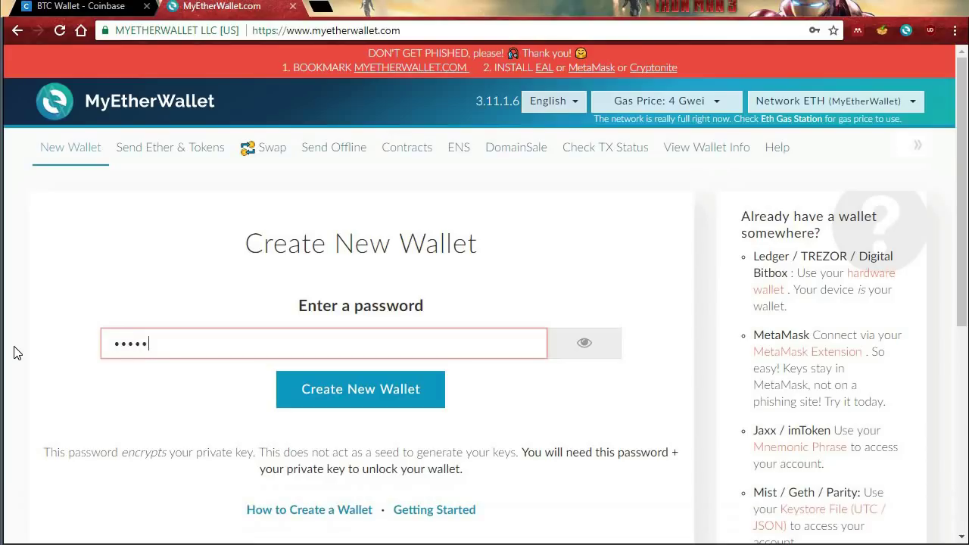
type("••••••")
Create the new wallet and download its keystore file (UTC / JSON)
left_click(404, 401)
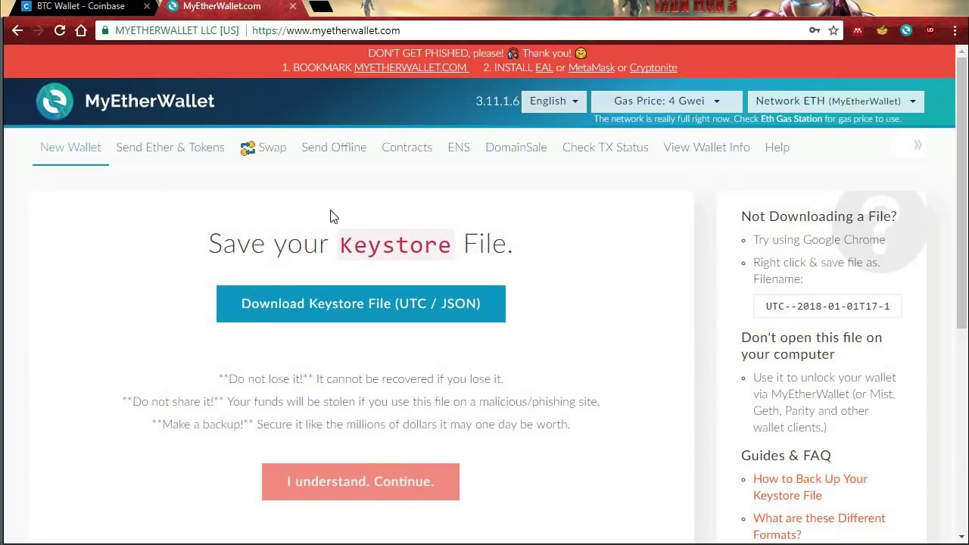
left_click(439, 309)
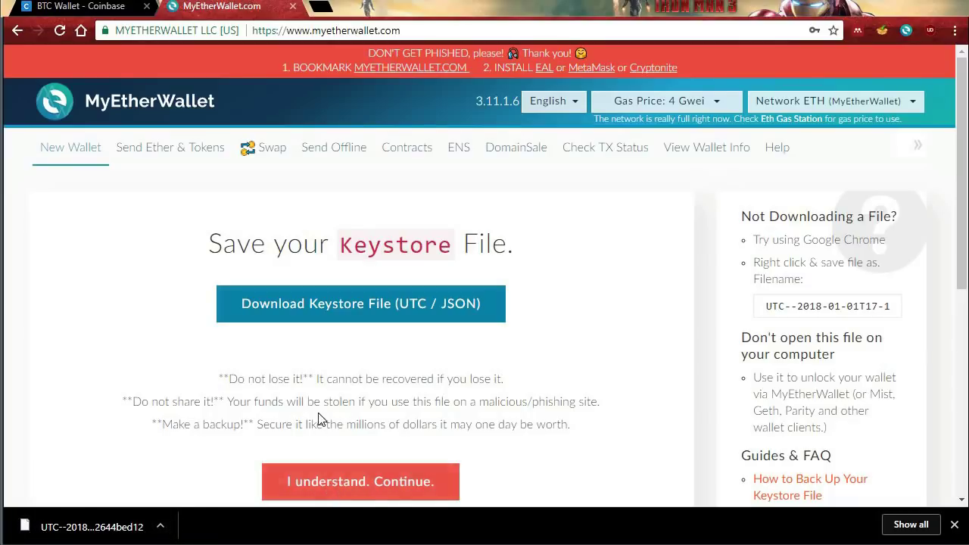
Copy the full private key and paste it into Notepad as a backup, then hide Notepad
left_click(361, 484)
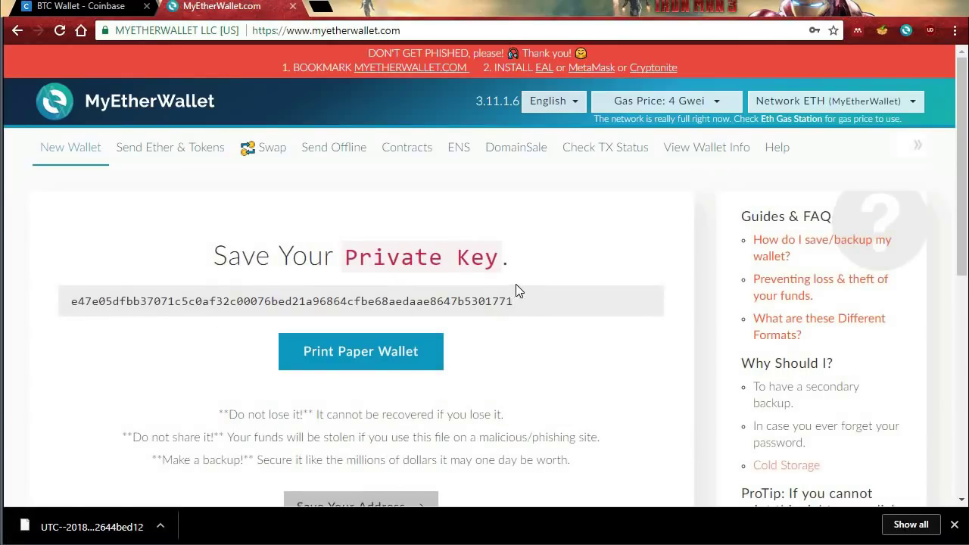
left_click_drag(527, 301, 62, 310)
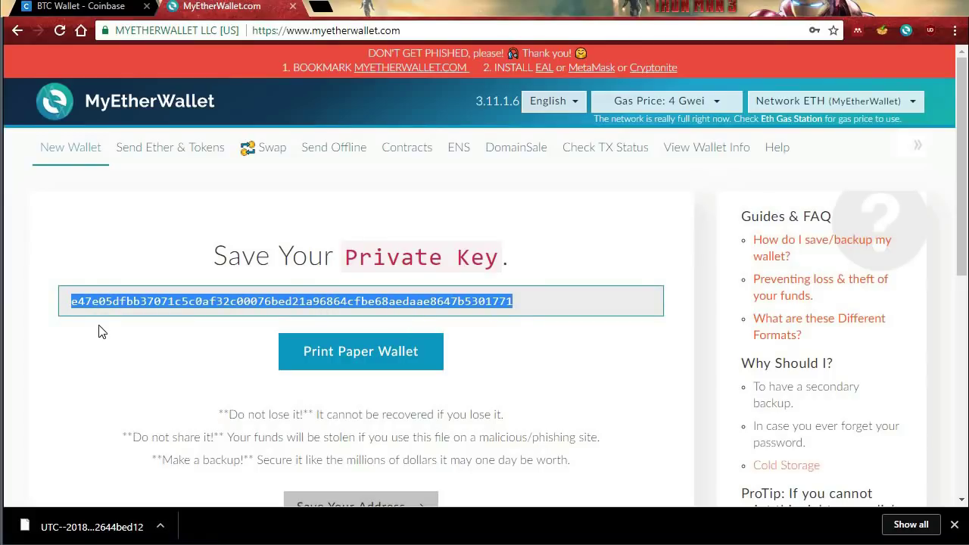
right_click(242, 305)
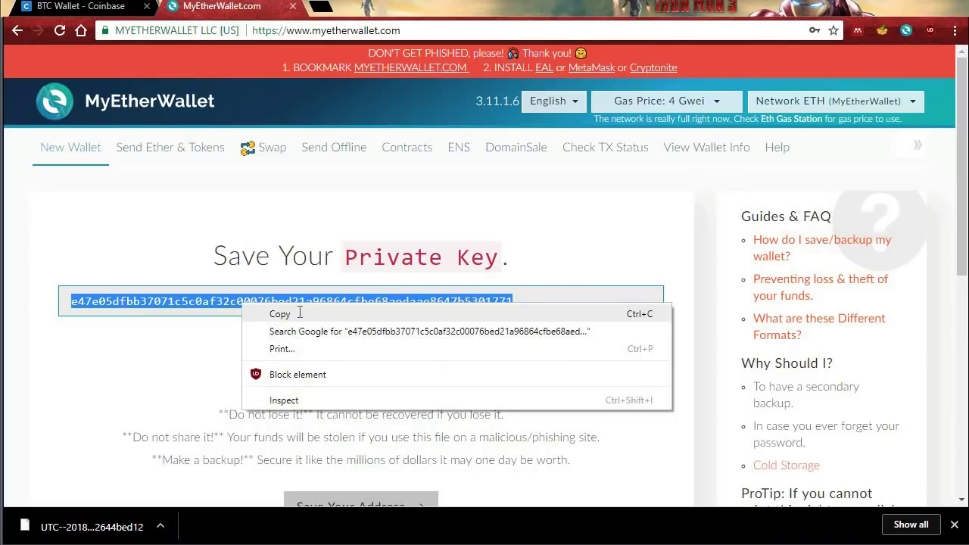
left_click(296, 314)
key("alt+Tab")
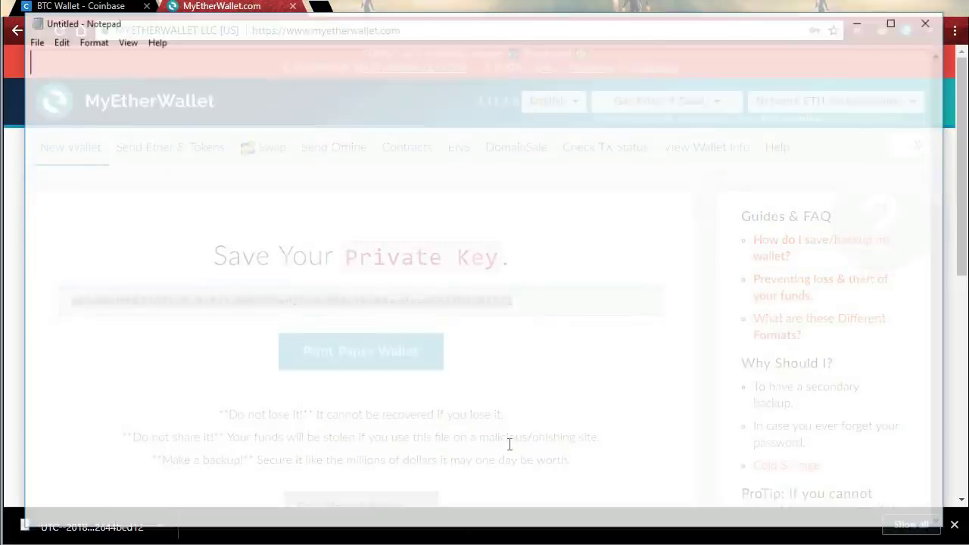
key("ctrl+v")
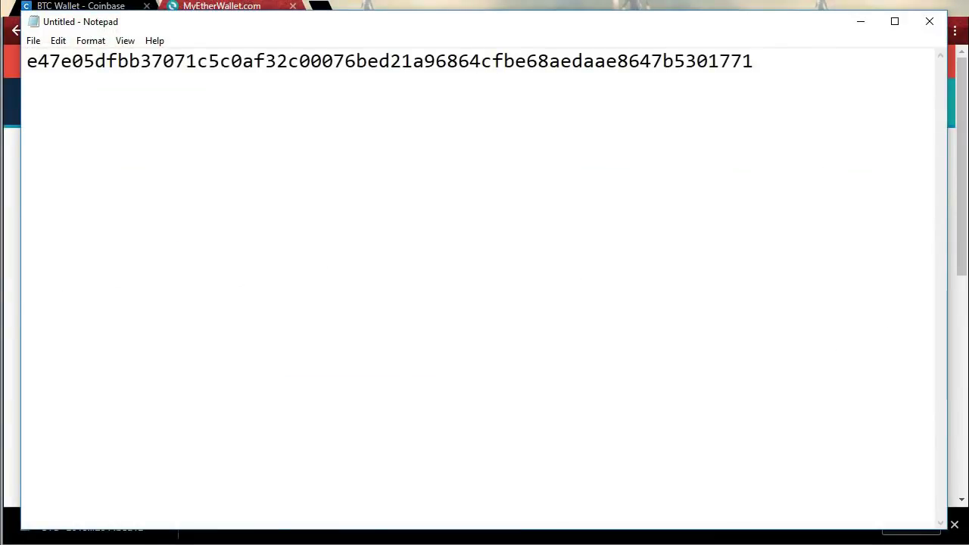
left_click(859, 21)
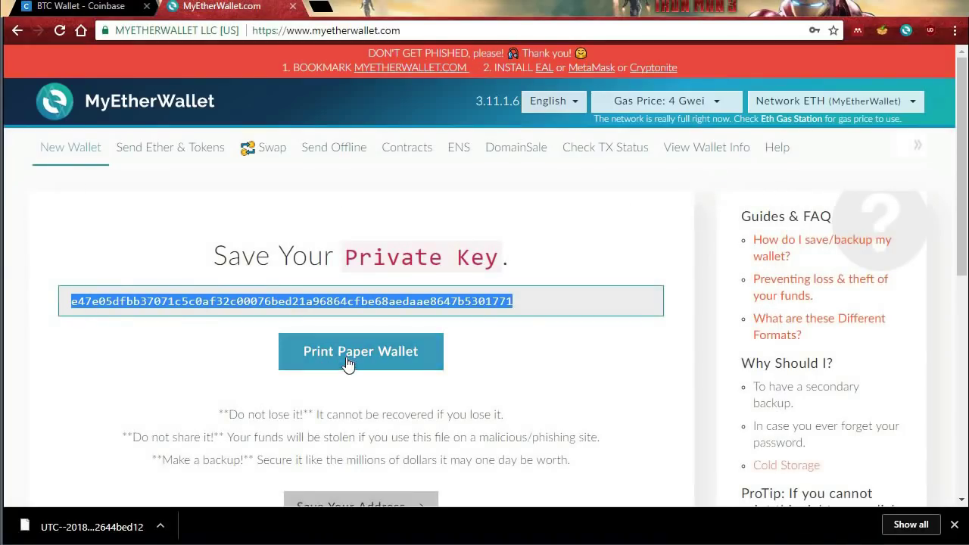
Print the paper wallet to PDF, saving it as 'wallet', and return to the MyEtherWallet page
left_click(346, 357)
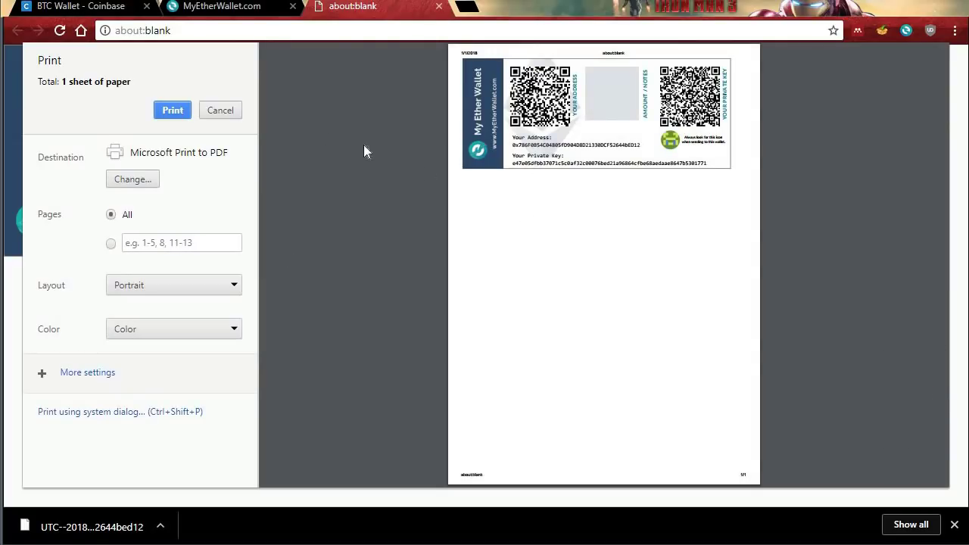
left_click(173, 110)
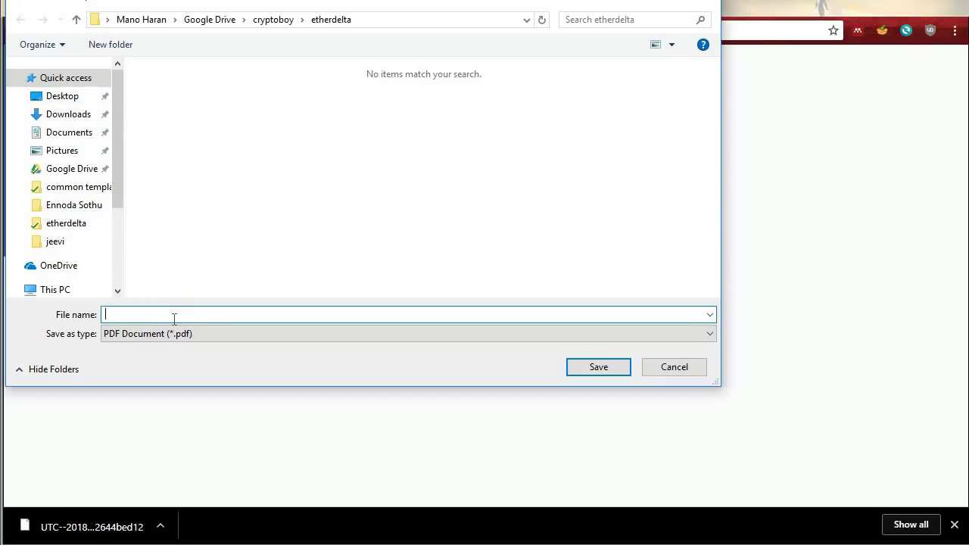
type("wallet")
key("Return")
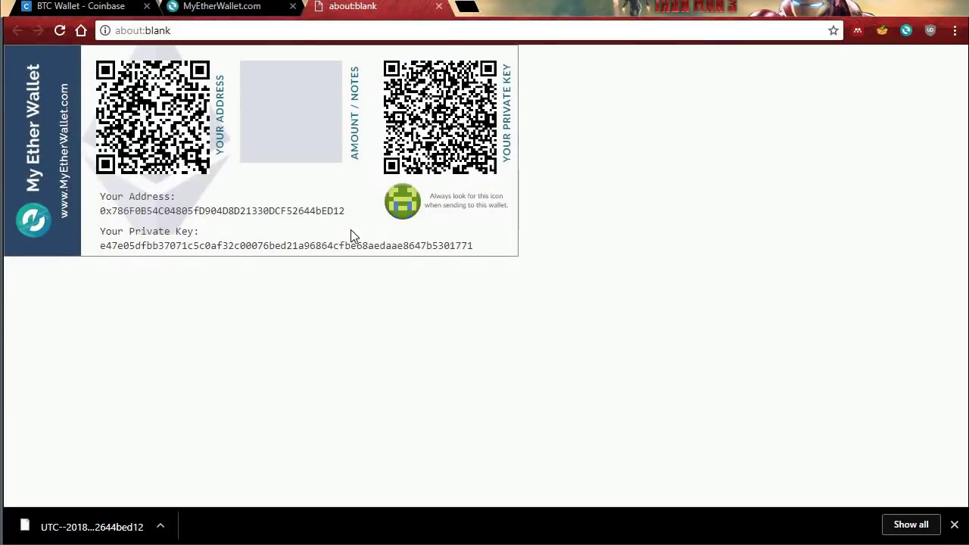
left_click(227, 8)
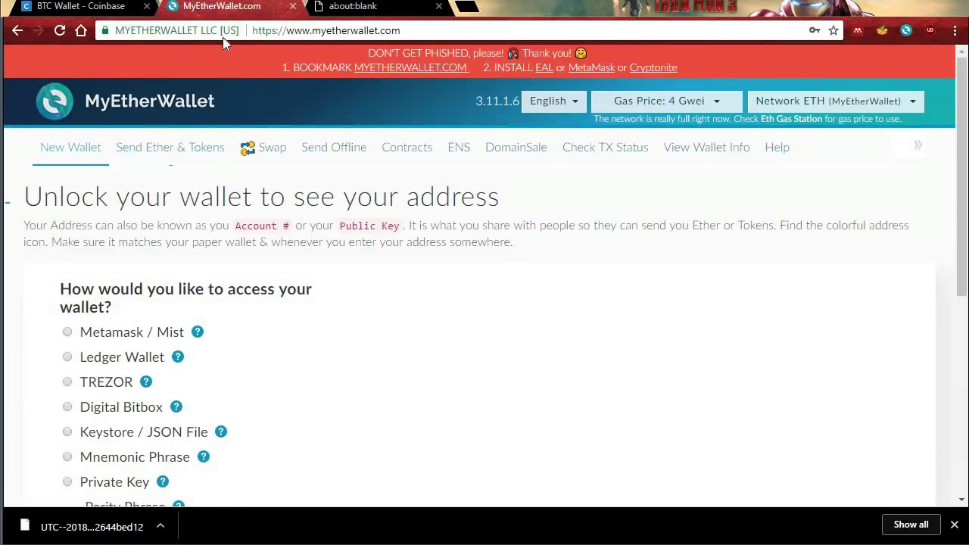
Go to Send Ether & Tokens and choose private-key access for the wallet
left_click(169, 147)
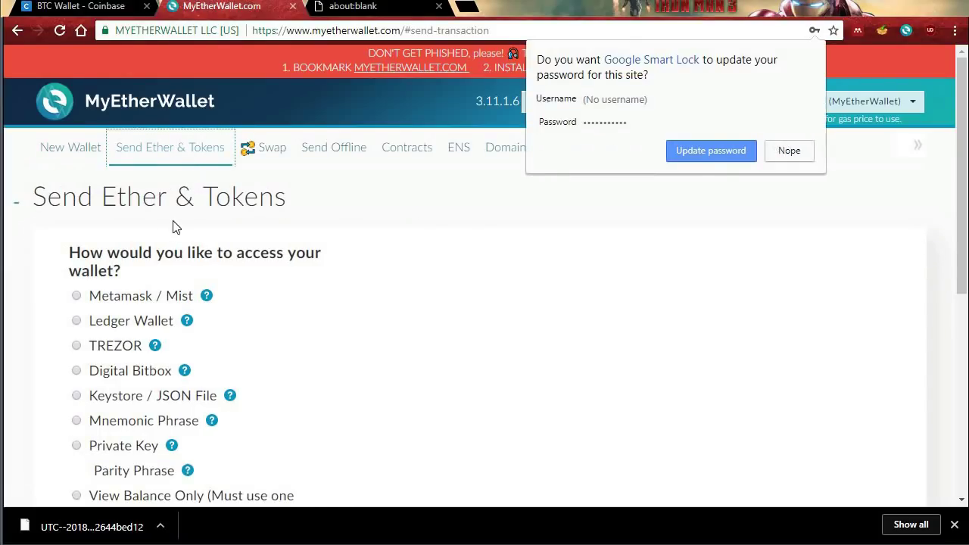
left_click(789, 150)
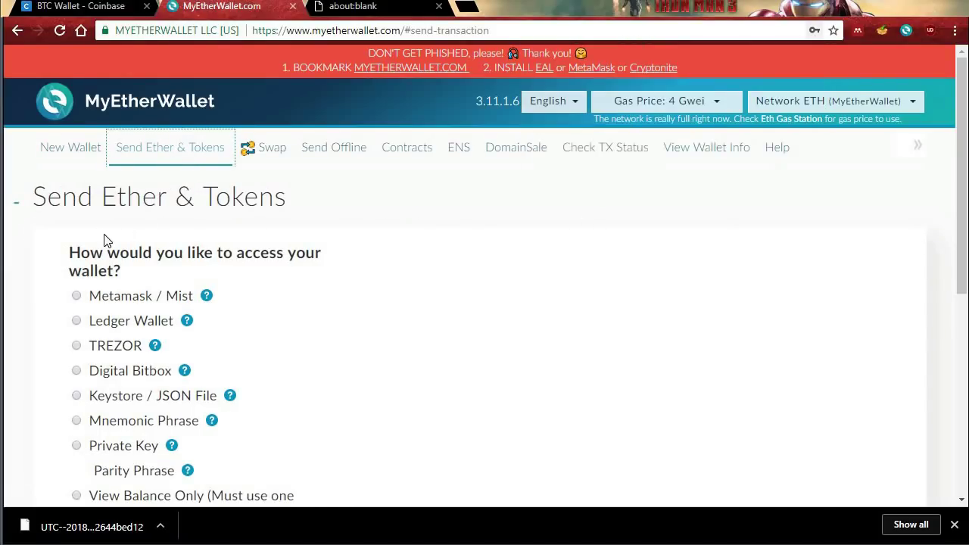
scroll(106, 240, "down", 3)
scroll(114, 239, "down", 5)
scroll(113, 238, "up", 8)
scroll(143, 250, "down", 3)
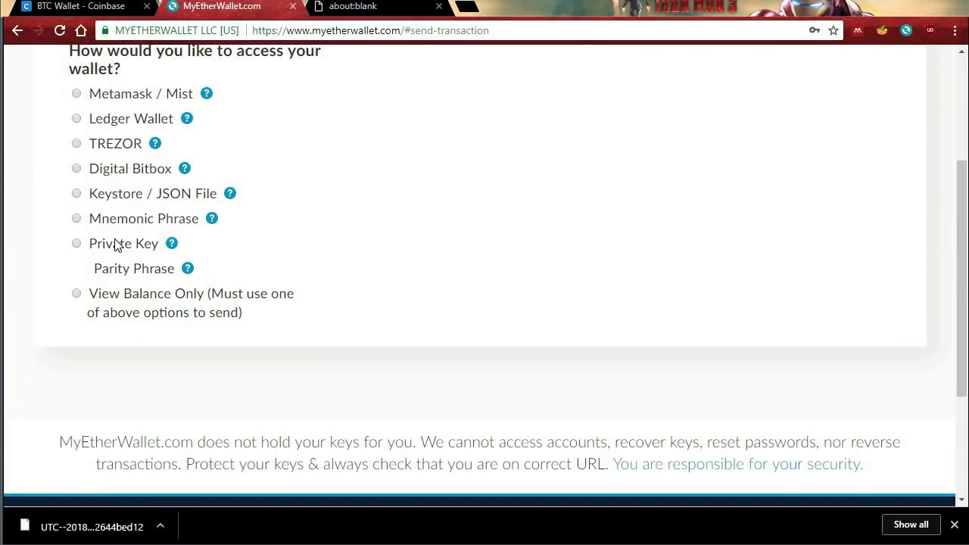
left_click(117, 244)
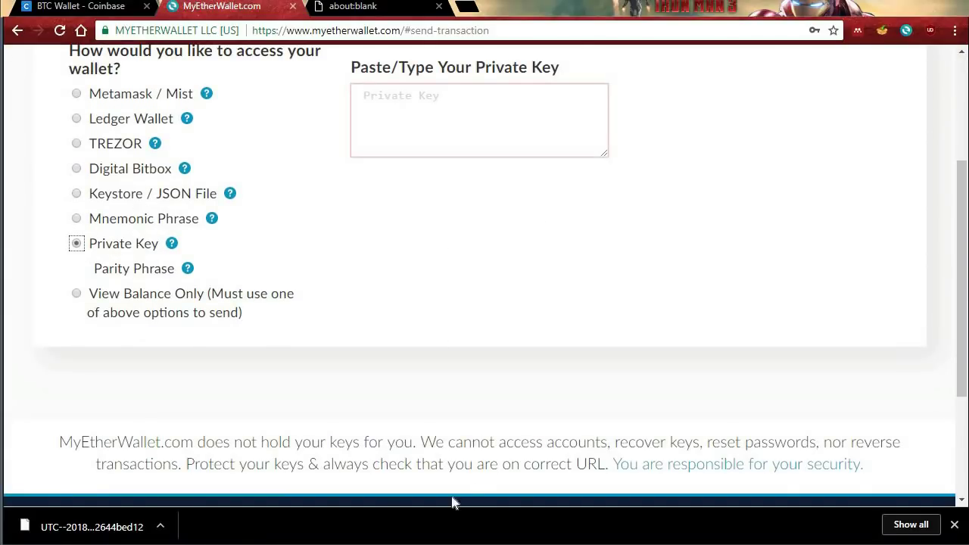
Copy the private key from Notepad and paste it into the wallet's key field
key("alt+Tab")
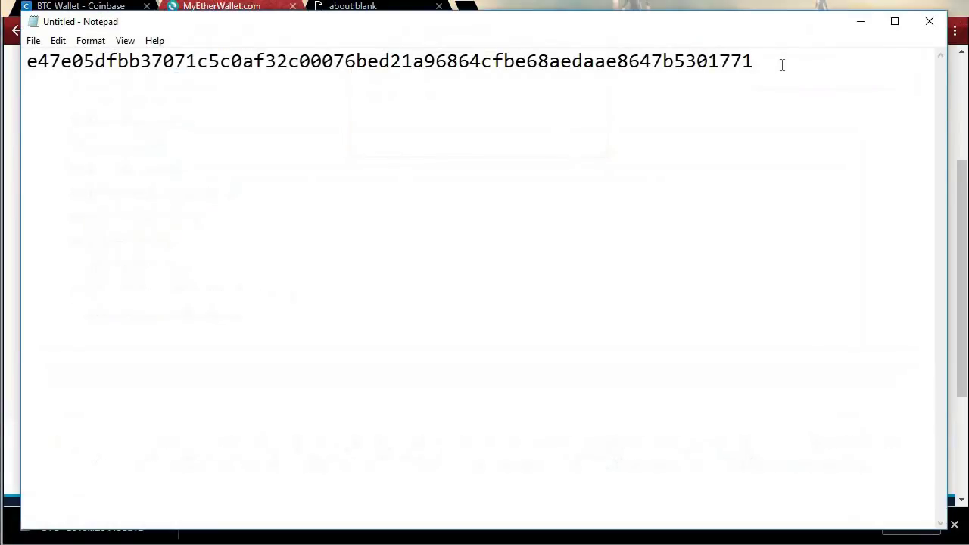
left_click_drag(779, 60, 96, 86)
key("ctrl+c")
key("alt+Tab")
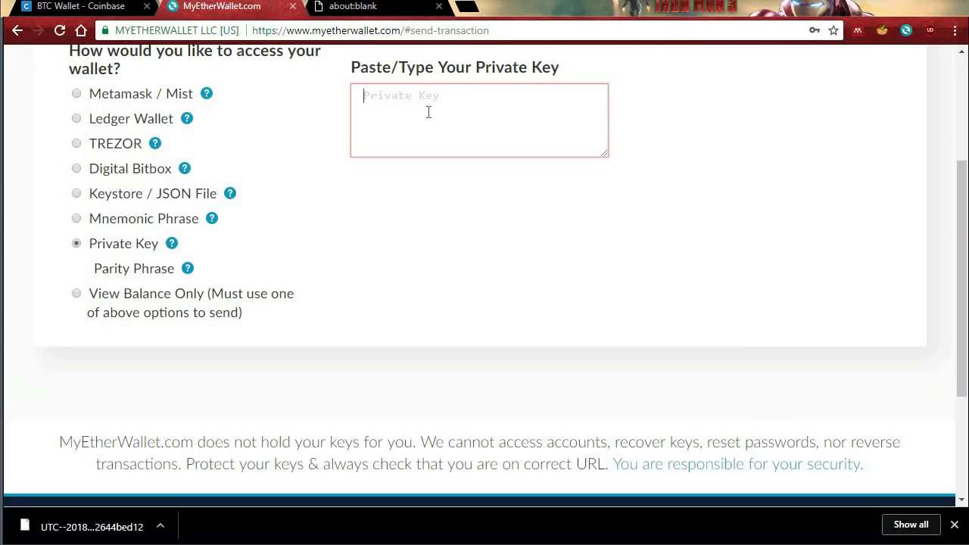
key("ctrl+v")
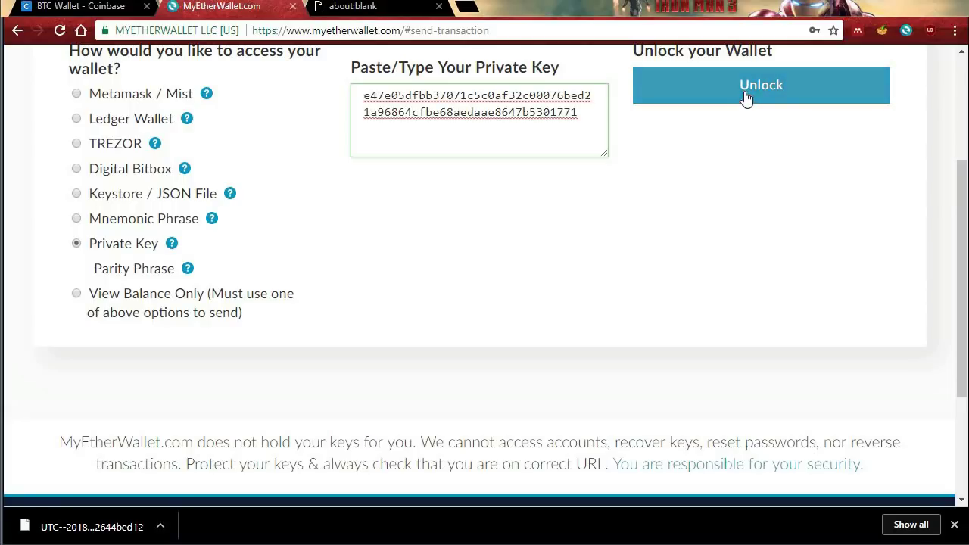
Unlock the wallet and check its 0 ETH account balance
left_click(747, 95)
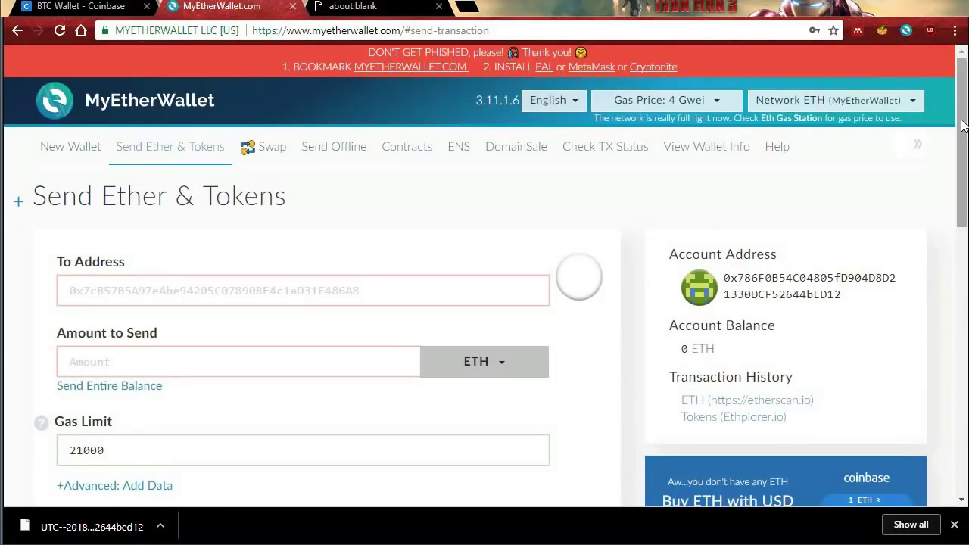
left_click_drag(961, 121, 961, 121)
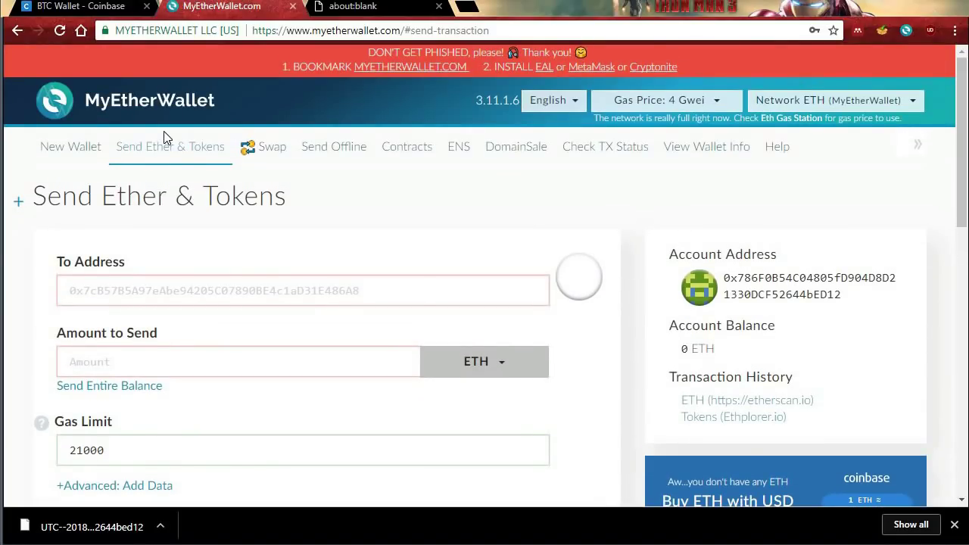
left_click_drag(715, 350, 681, 349)
left_click(506, 228)
Copy the wallet's full account address
left_click_drag(841, 295, 725, 278)
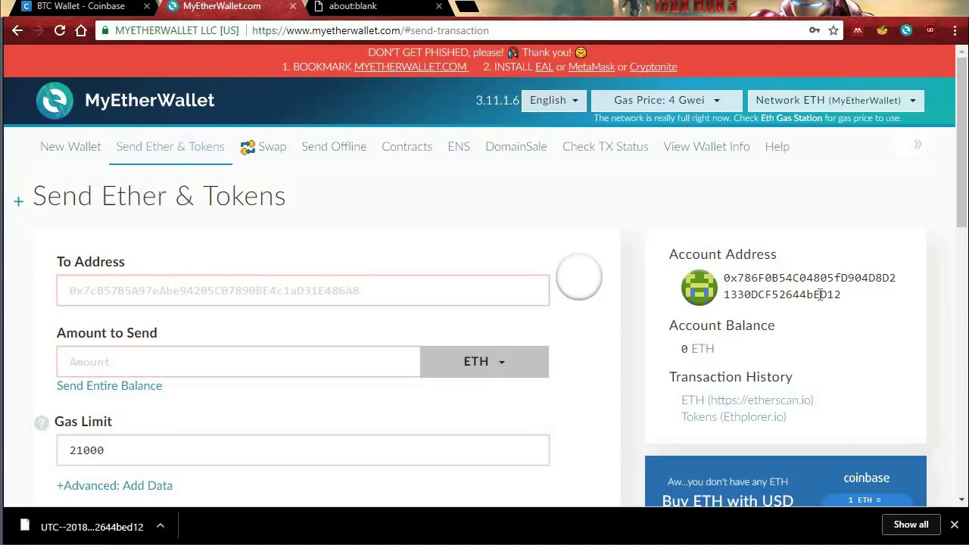
right_click(732, 280)
left_click(764, 303)
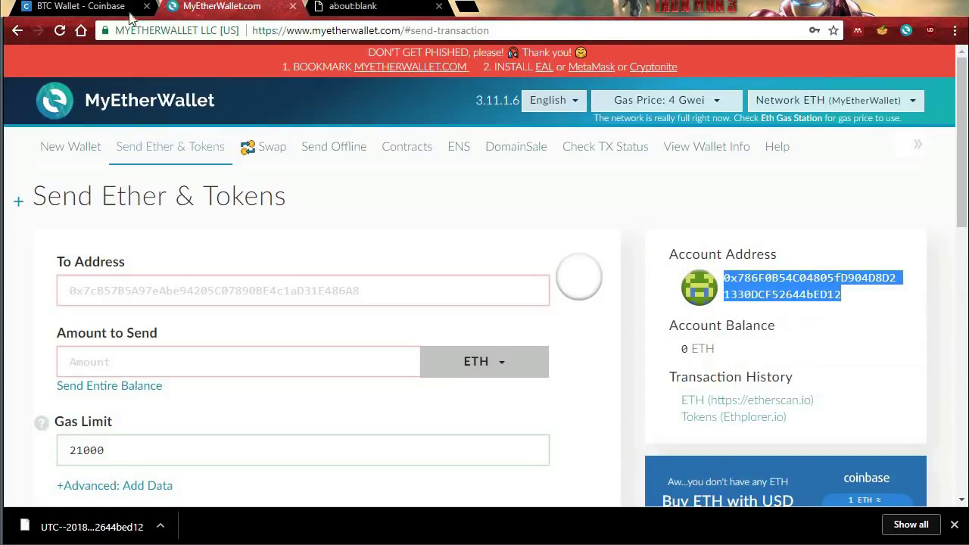
In Coinbase, start a BTC Wallet send with the Ethereum address as recipient, rejected as invalid
left_click(80, 6)
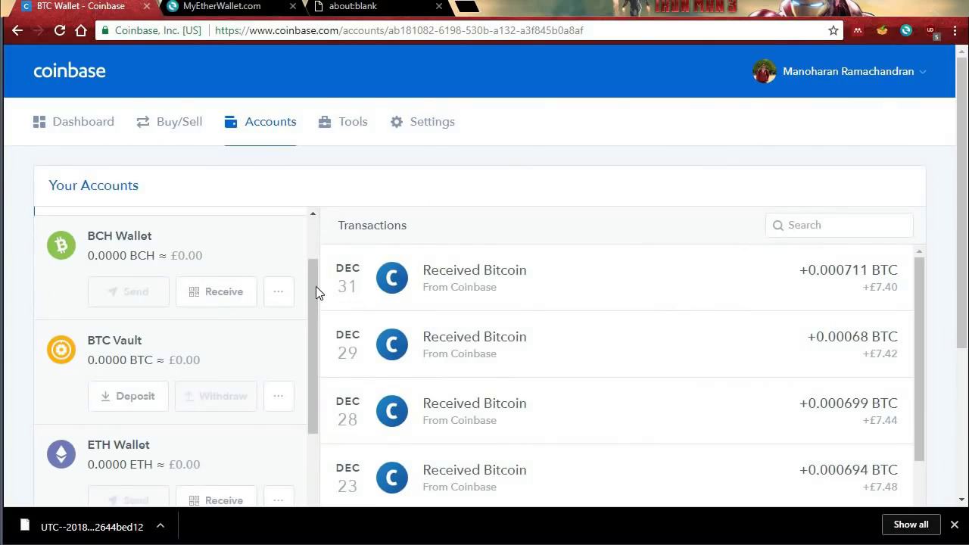
scroll(308, 291, "down", 1)
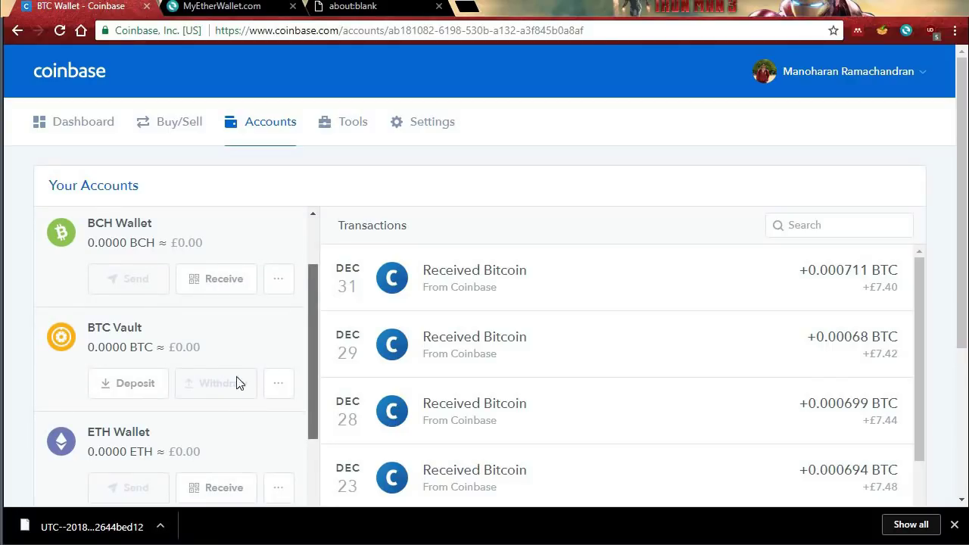
scroll(141, 484, "down", 1)
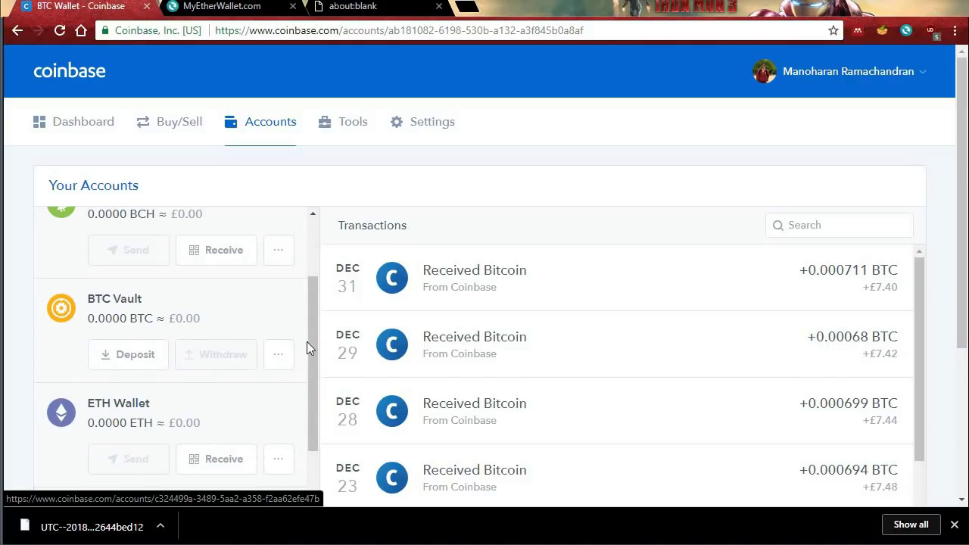
scroll(310, 324, "up", 3)
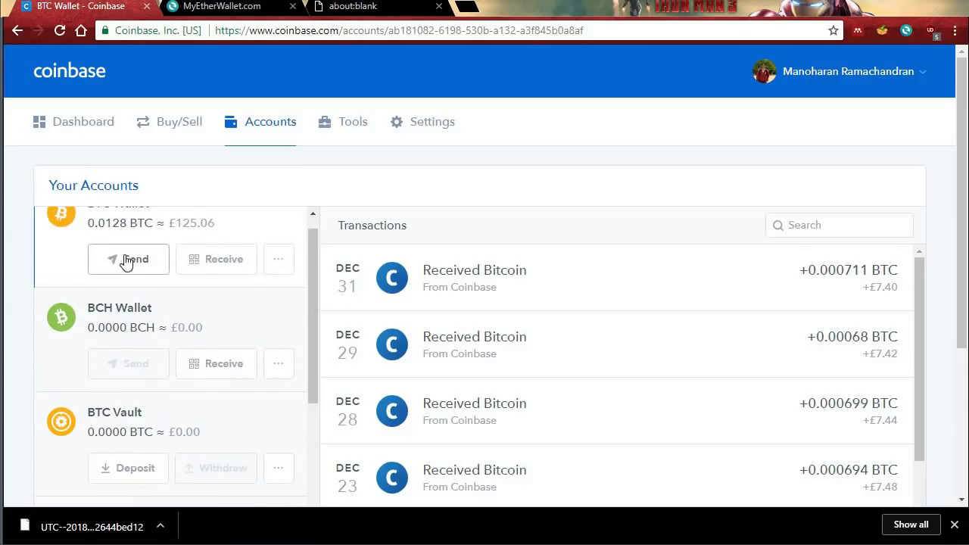
left_click(128, 259)
key("ctrl+v")
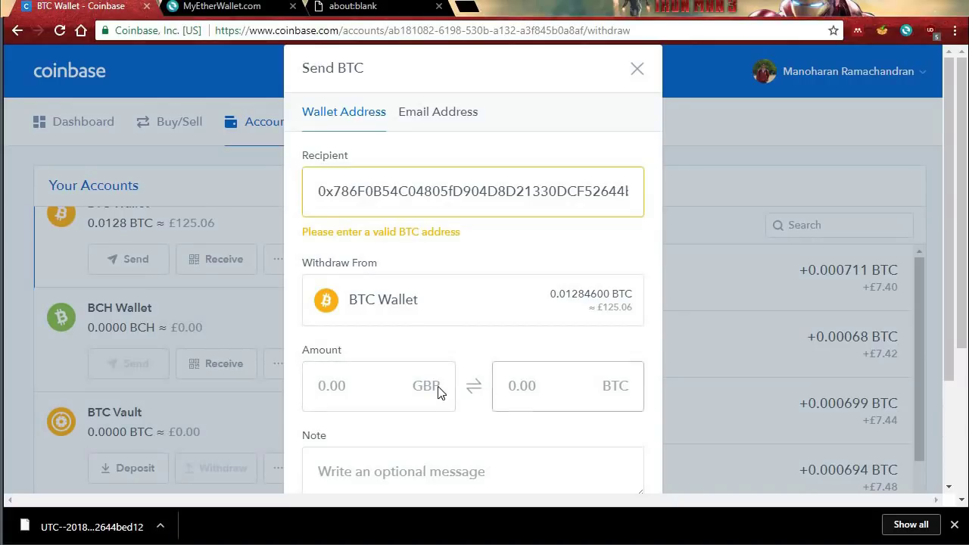
left_click(378, 383)
left_click(509, 385)
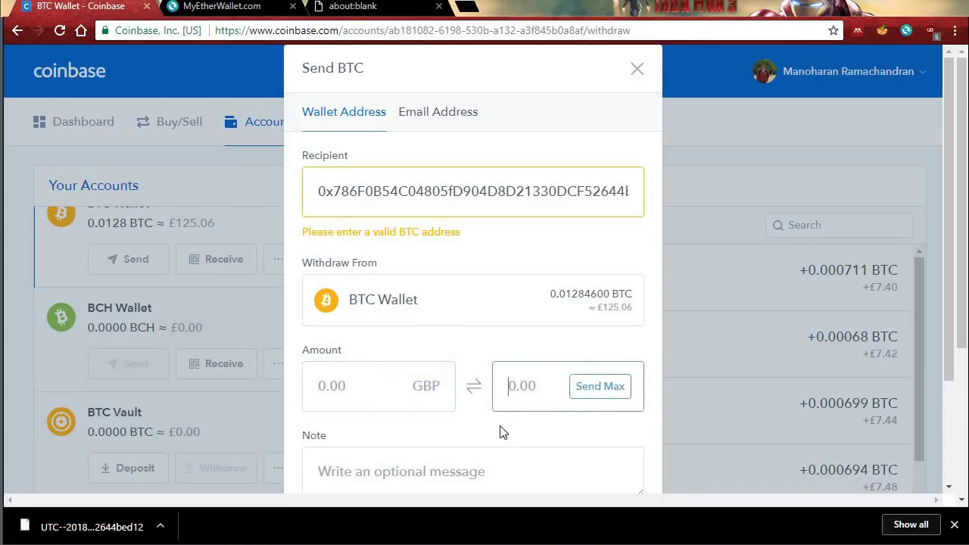
scroll(508, 374, "down", 3)
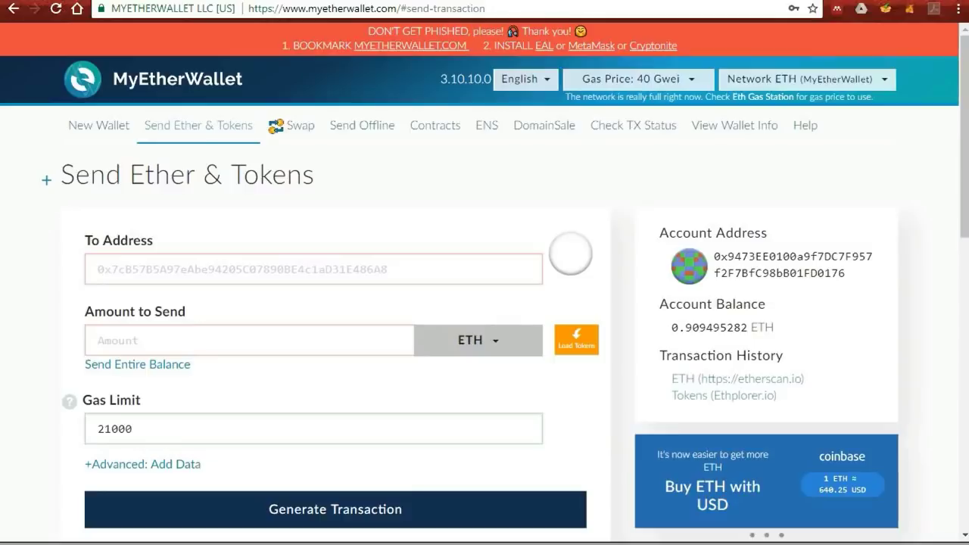
Select the address of the wallet holding 0.909495282 ETH and switch to EtherDelta's import form
double_click(764, 265)
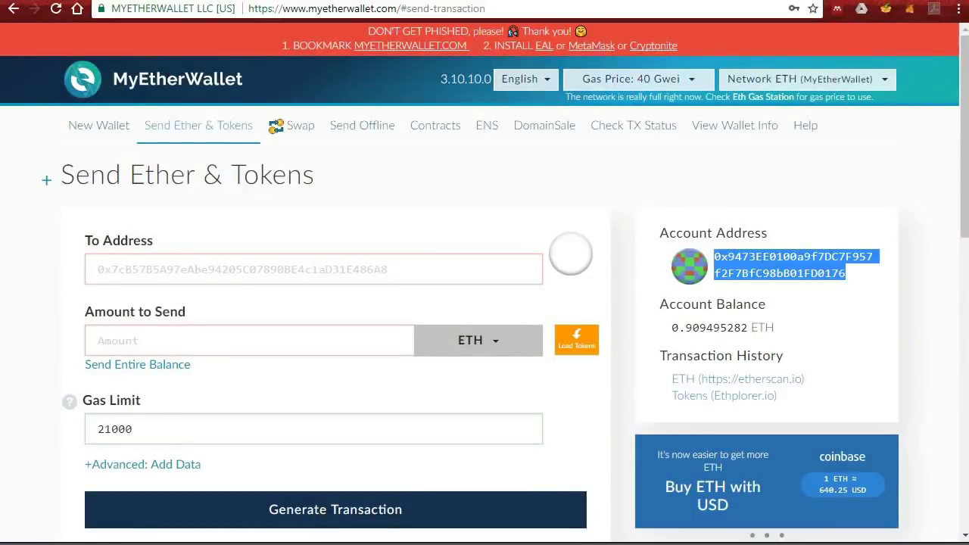
key("ctrl+Tab")
key("ctrl+Tab")
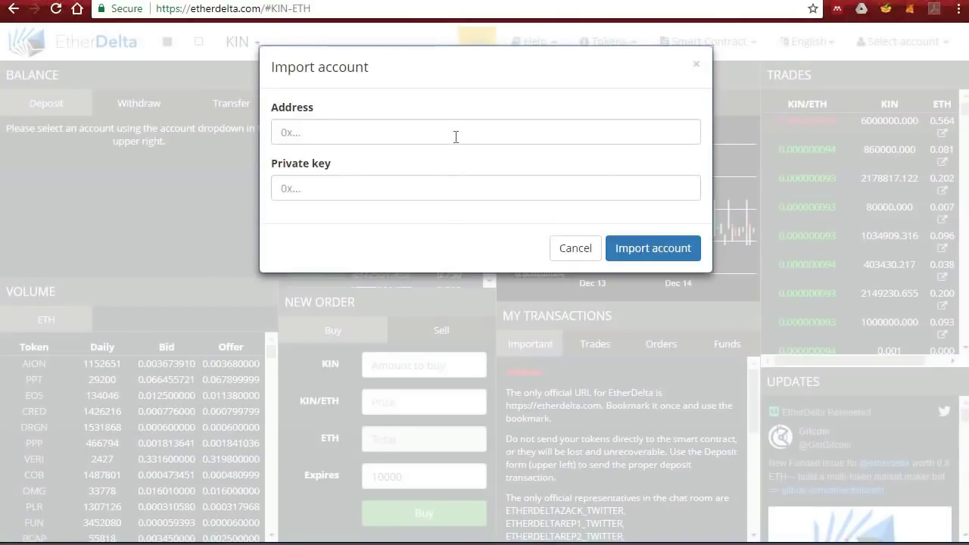
Paste the wallet address into EtherDelta's Import account Address field
left_click(456, 136)
key("ctrl+v")
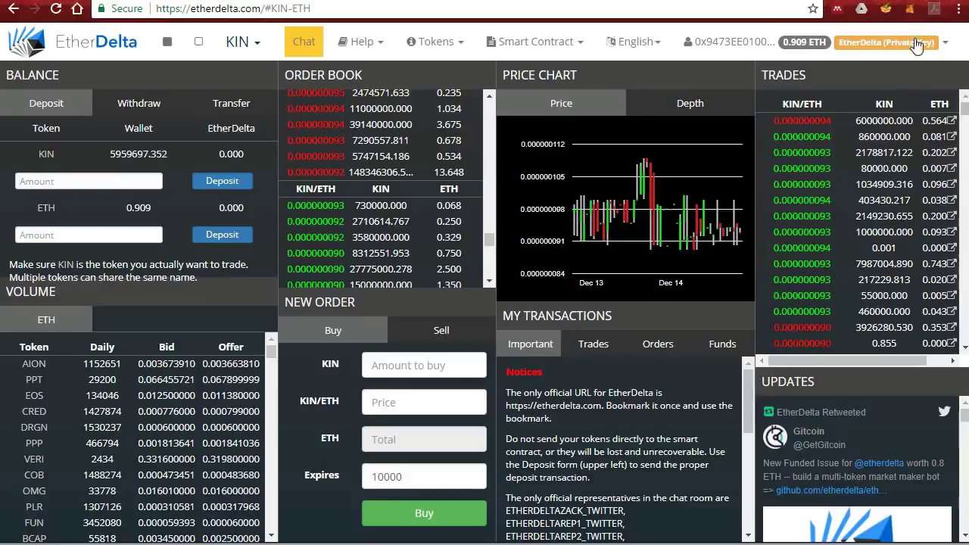
Raise the gas price from 4 to 20 gwei via the account dropdown's Gas price setting
left_click(944, 42)
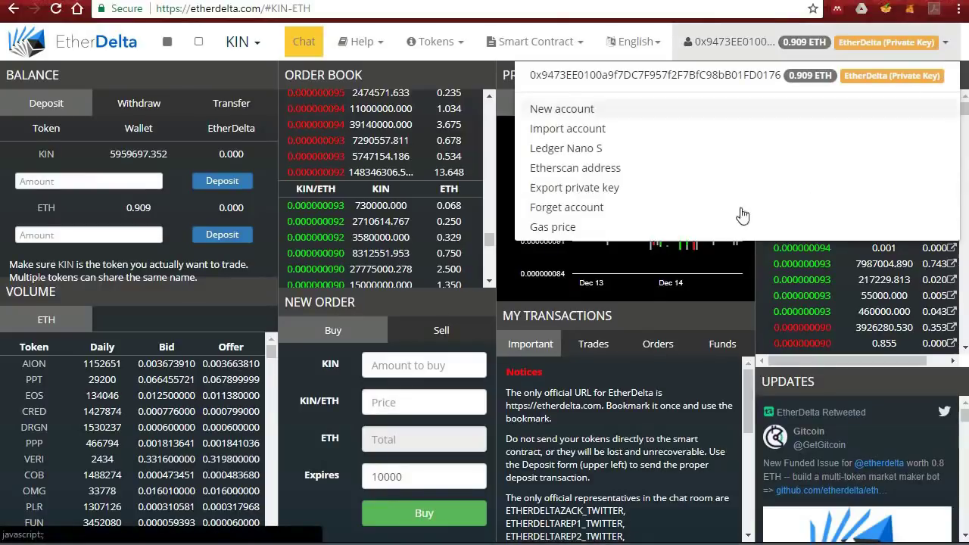
left_click(679, 237)
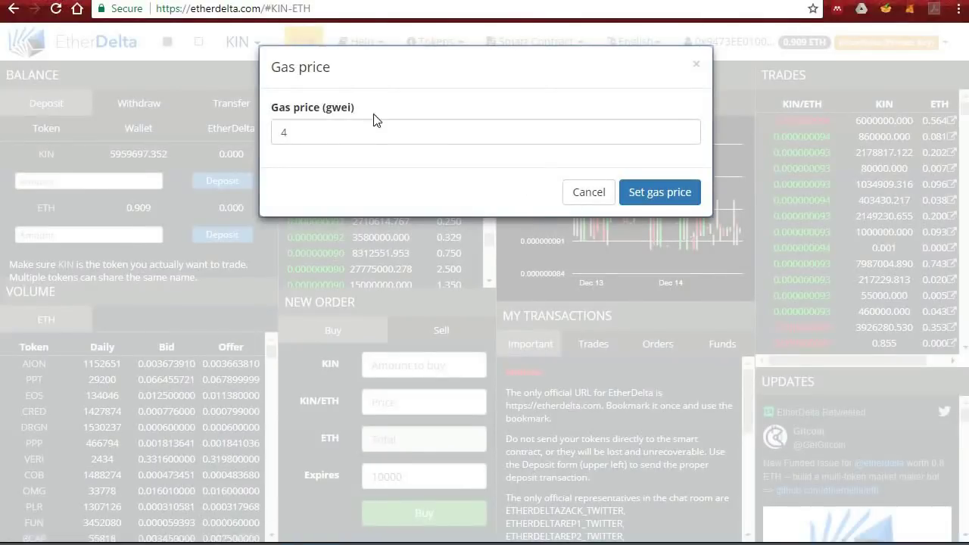
double_click(356, 132)
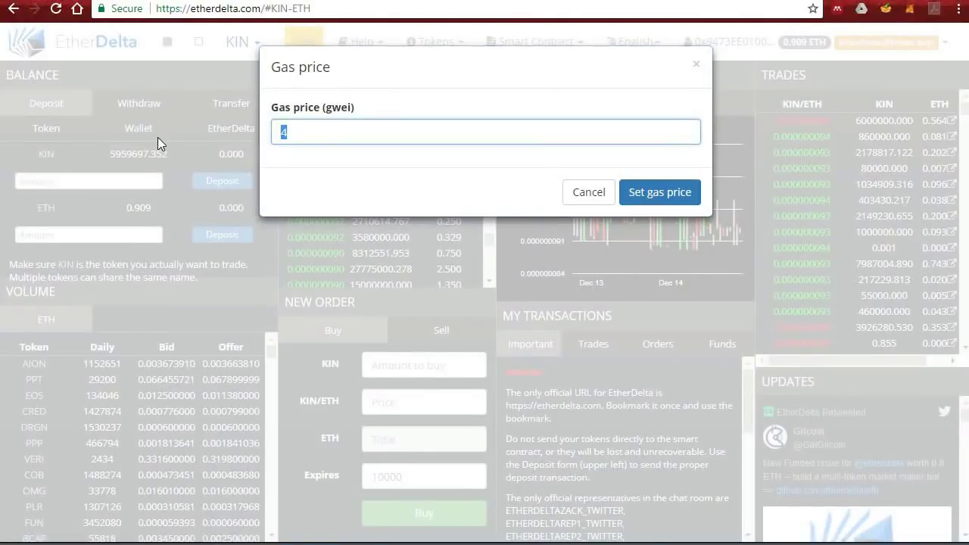
type("20")
key("Return")
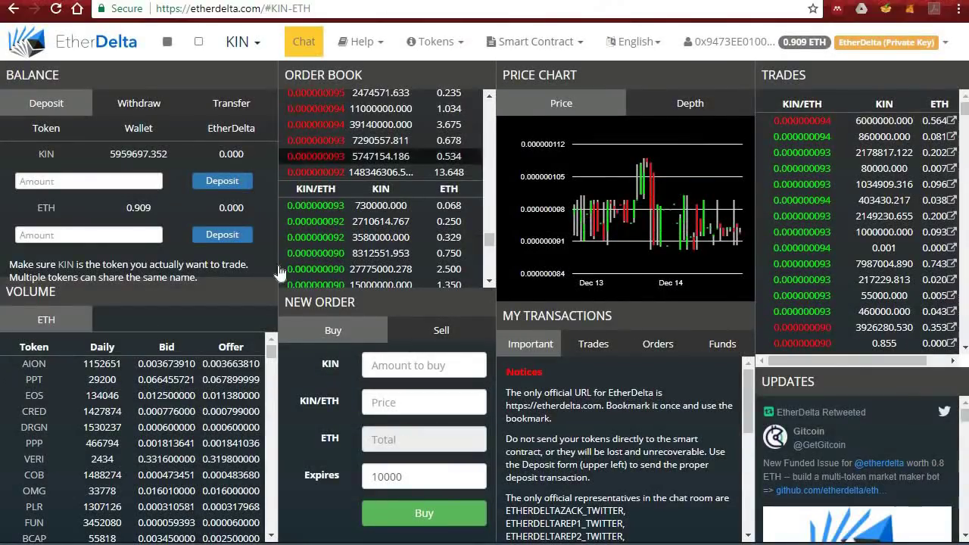
Deposit 0.85 ETH into the exchange and dismiss the transaction-created notice
left_click(127, 234)
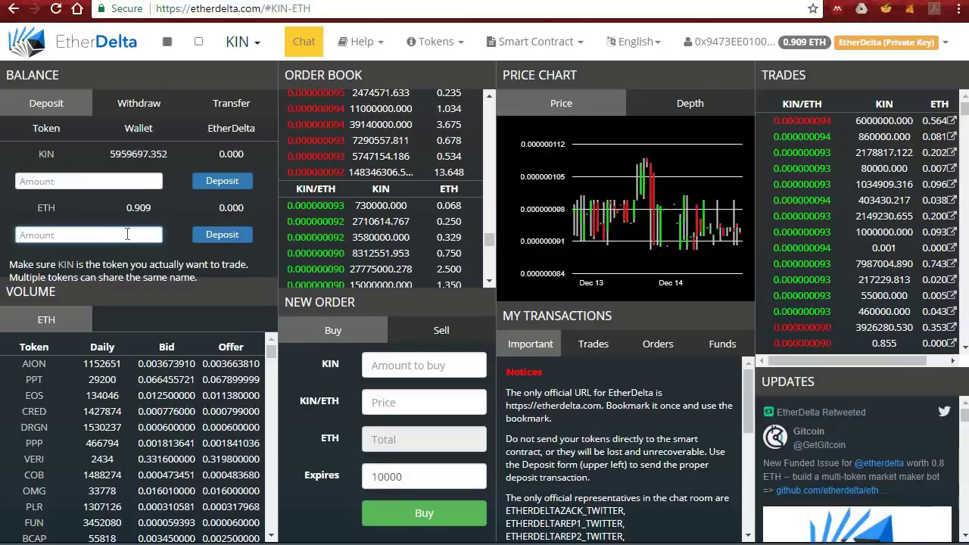
type("0.")
type("85")
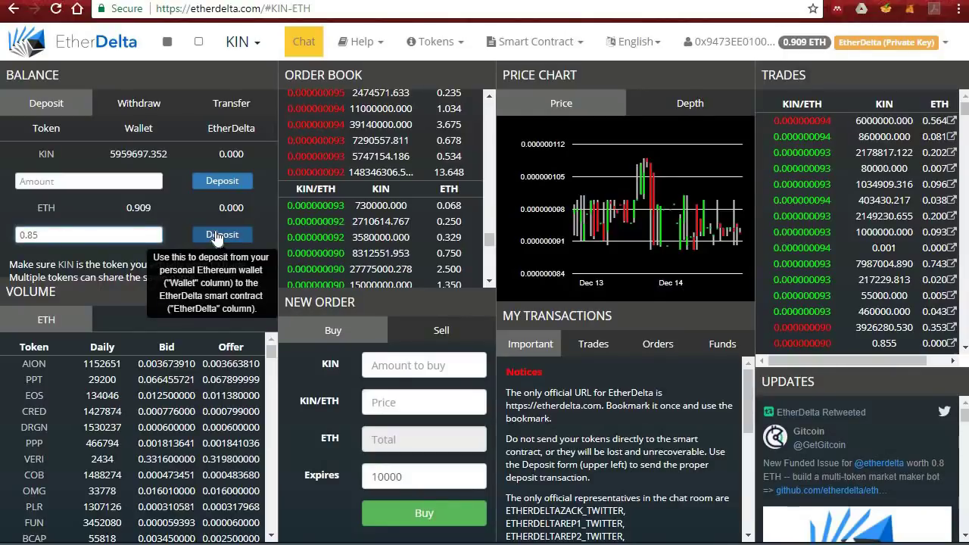
left_click(220, 236)
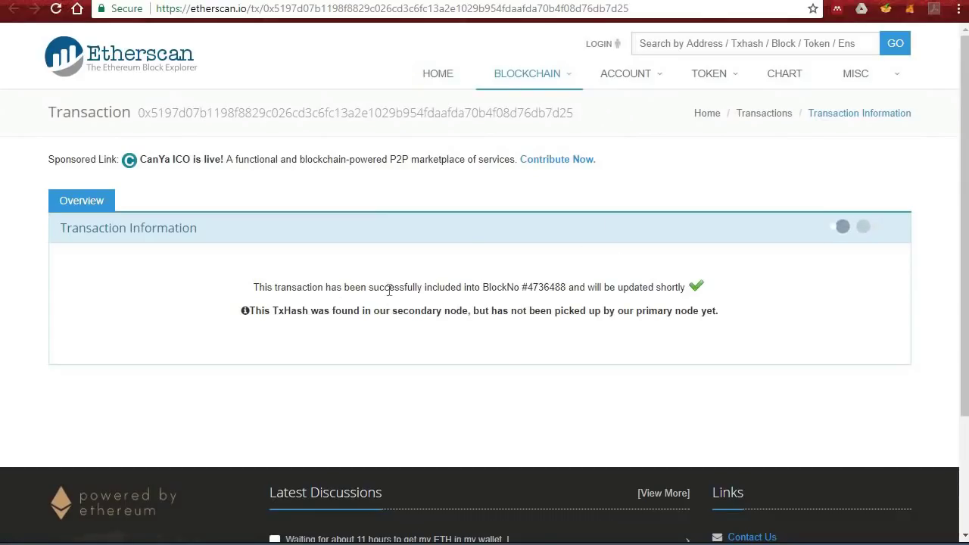
key("ctrl+shift+Tab")
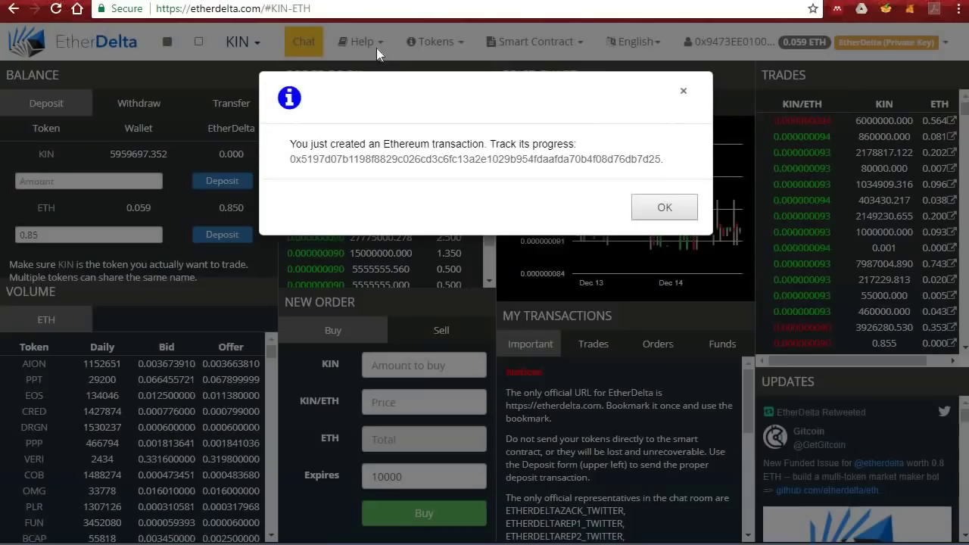
left_click(663, 208)
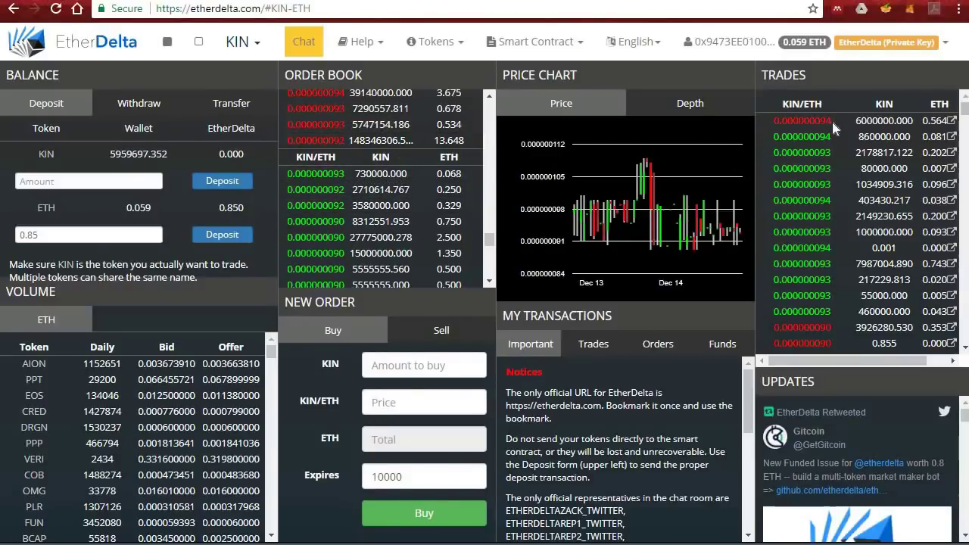
Buy 9240000 KIN against the 0.000000092 sell order and confirm the purchase
left_click_drag(831, 120, 808, 120)
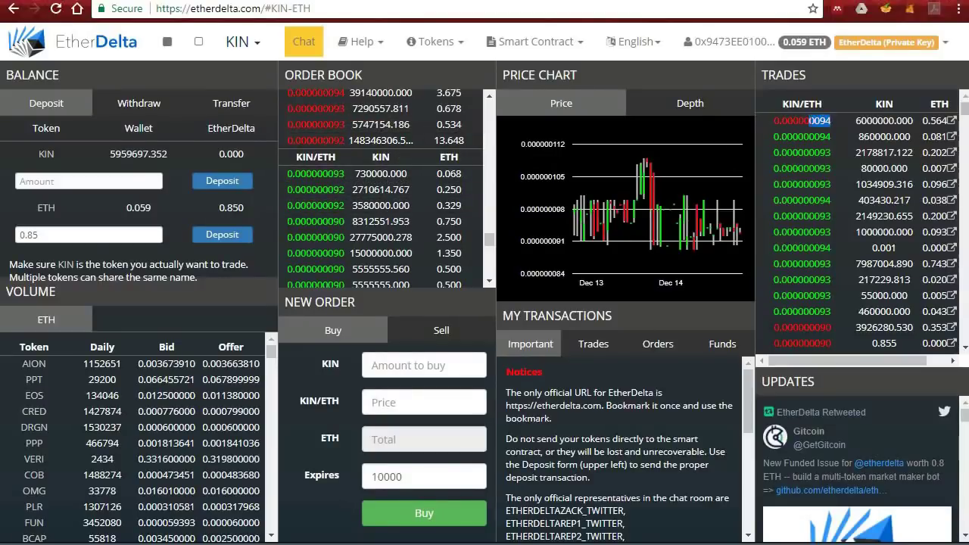
left_click(339, 141)
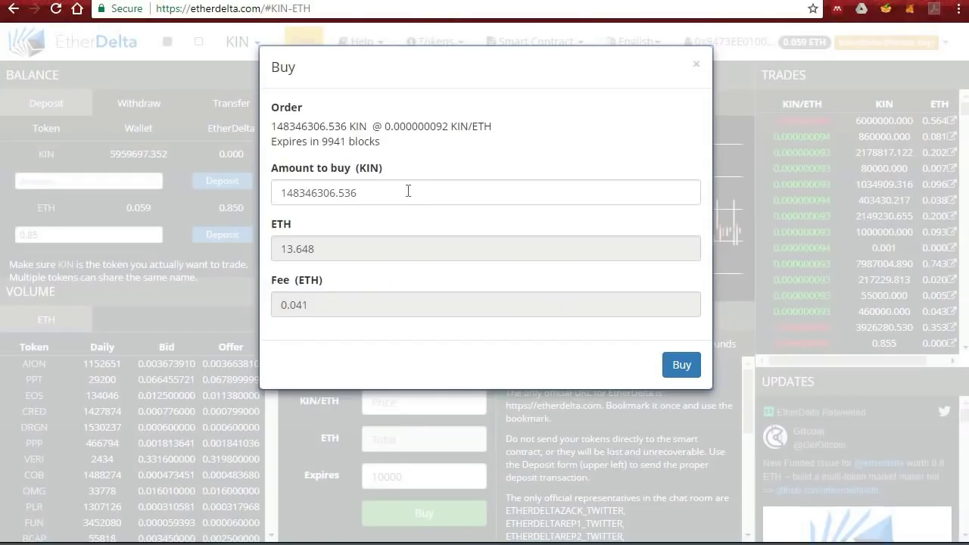
left_click(407, 192)
left_click_drag(374, 192, 274, 192)
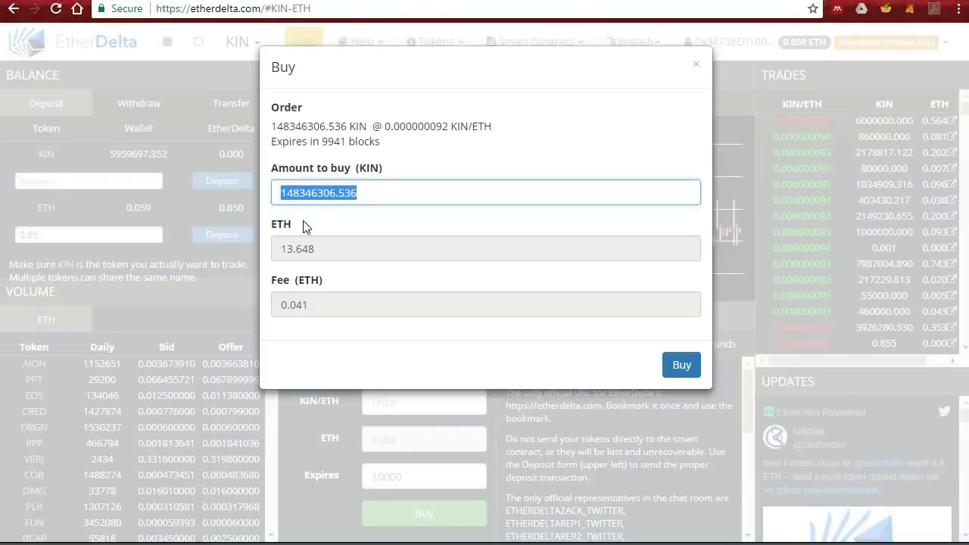
type("90")
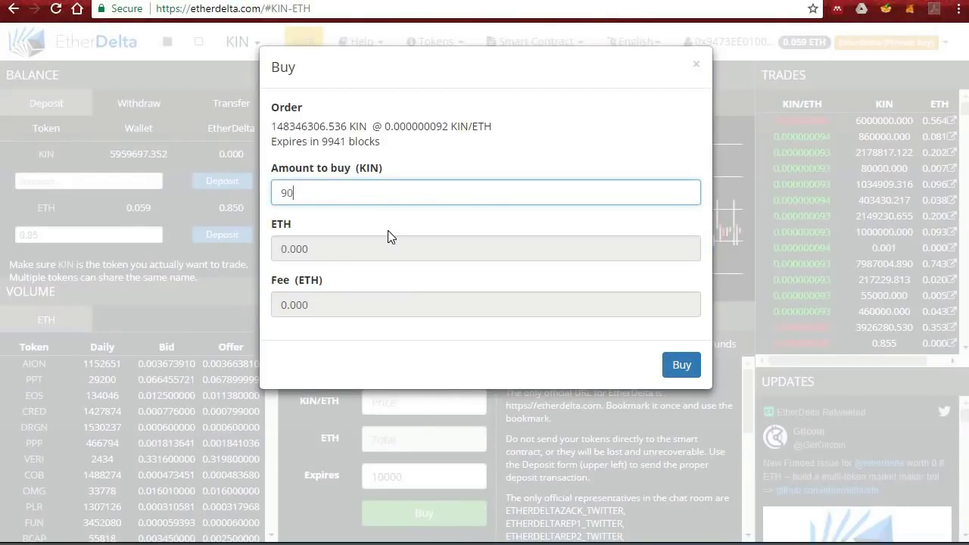
type("0000")
type("024")
left_click(681, 366)
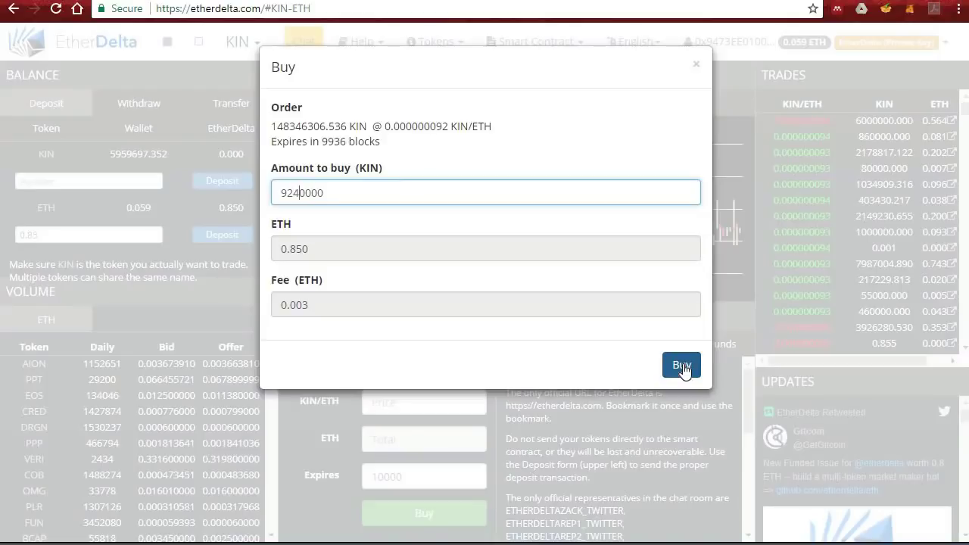
left_click(681, 365)
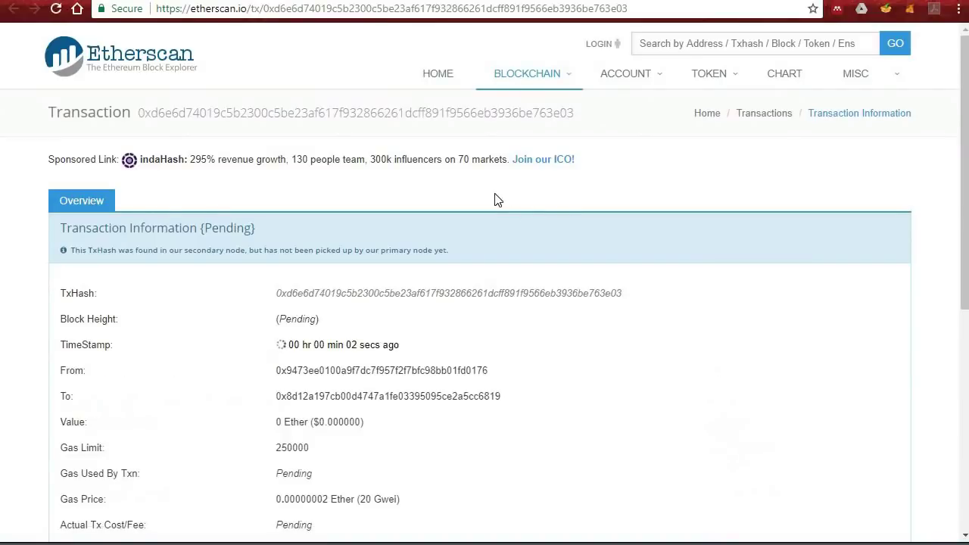
scroll(487, 212, "down", 2)
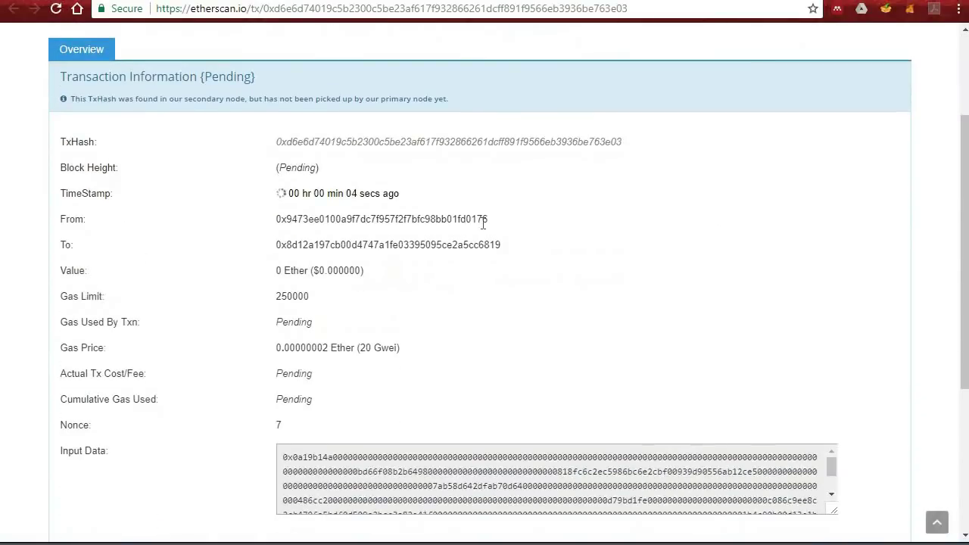
scroll(483, 222, "down", 2)
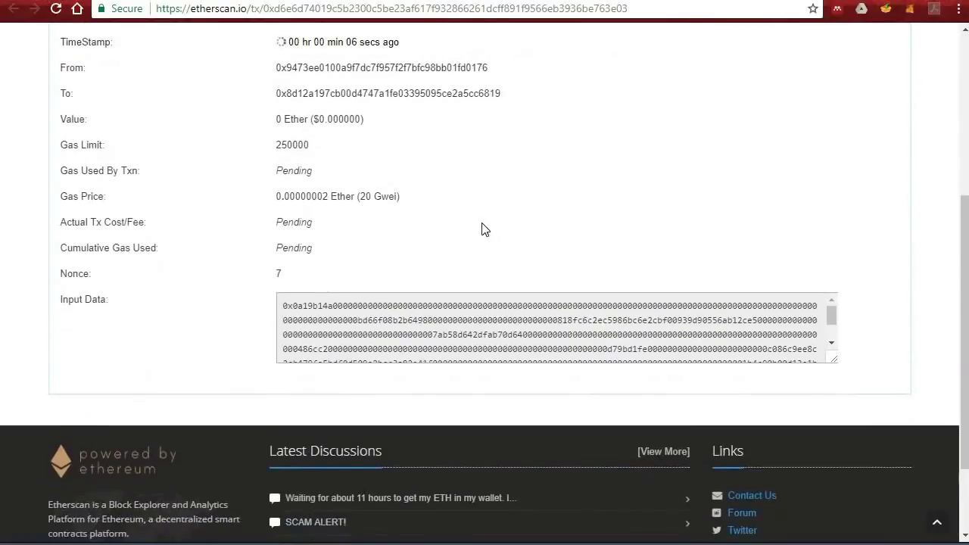
scroll(483, 221, "up", 2)
Select the Success status of the trade transaction on Etherscan
left_click_drag(269, 303, 323, 303)
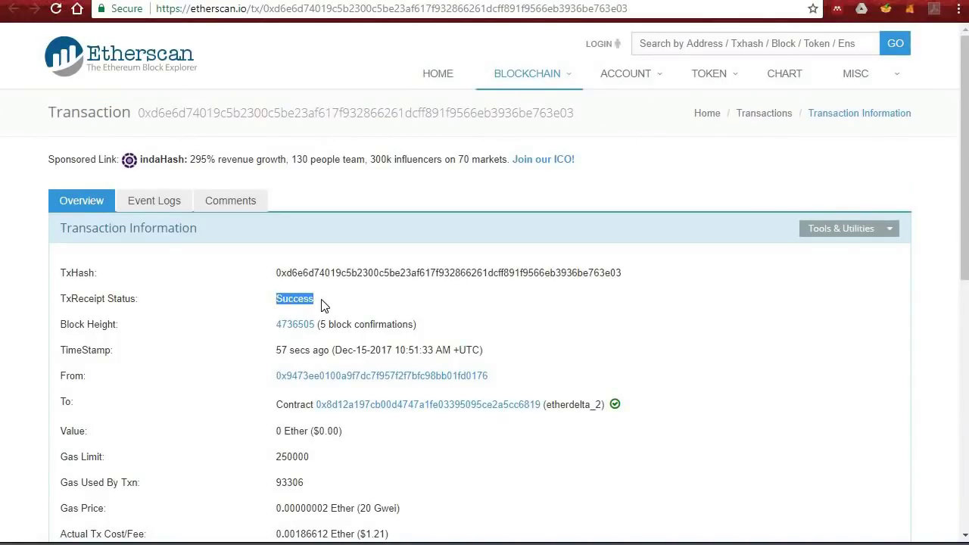
Withdraw the full 9210577.644 KIN exchange balance to the personal wallet
key("ctrl+Tab")
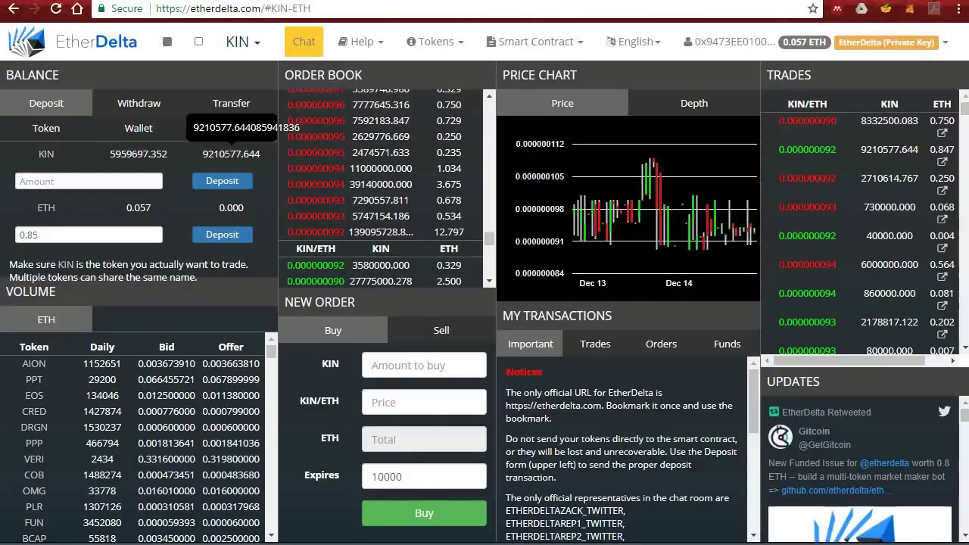
left_click_drag(203, 154, 266, 157)
left_click(270, 194)
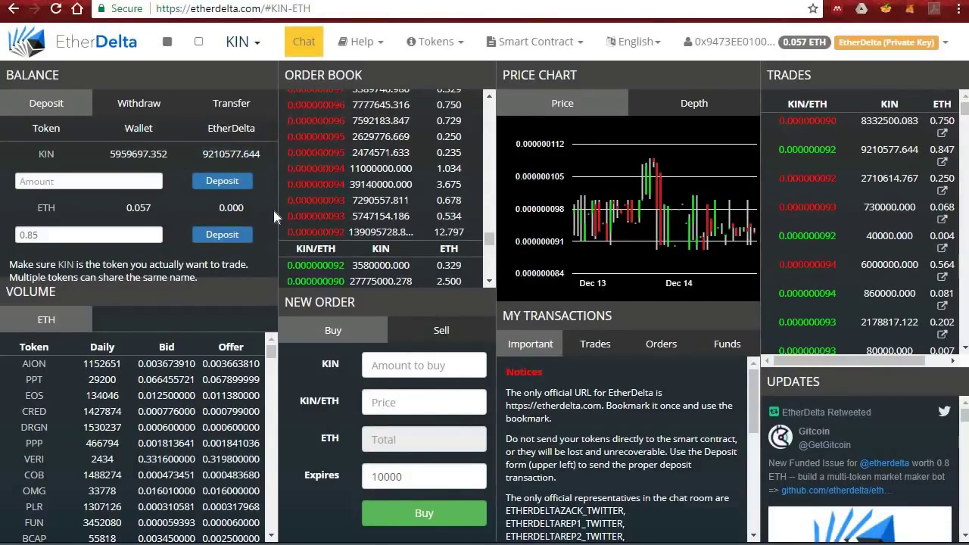
left_click(139, 103)
left_click(88, 181)
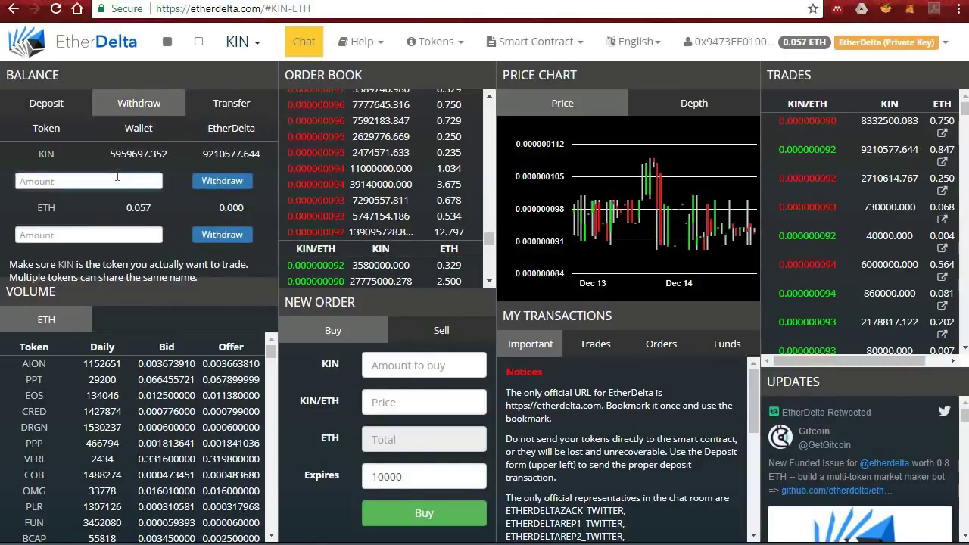
type("9")
type("210577.644")
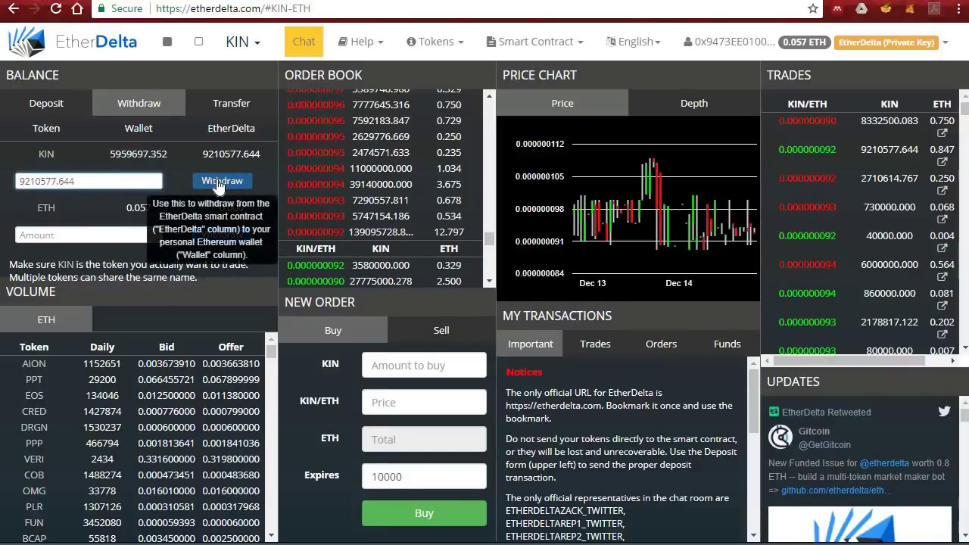
left_click(221, 181)
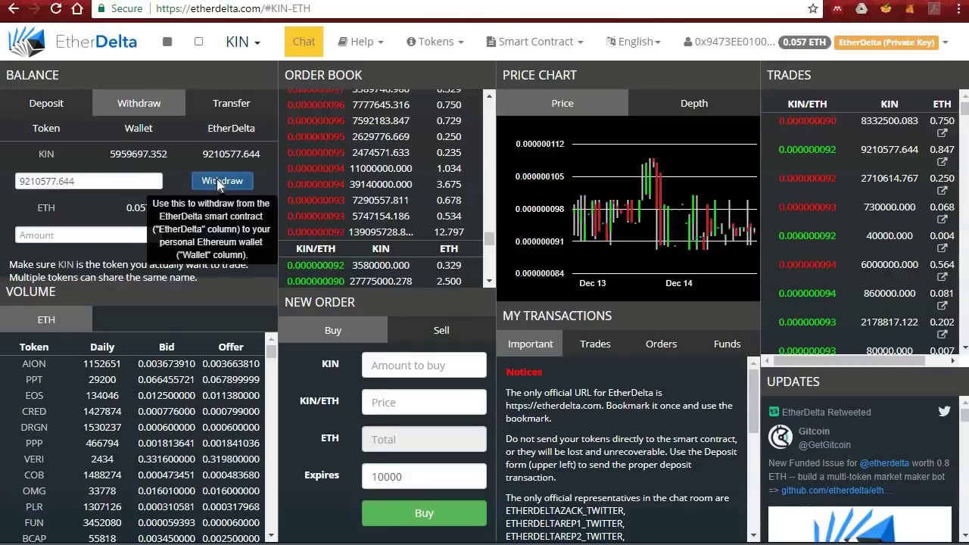
left_click(216, 179)
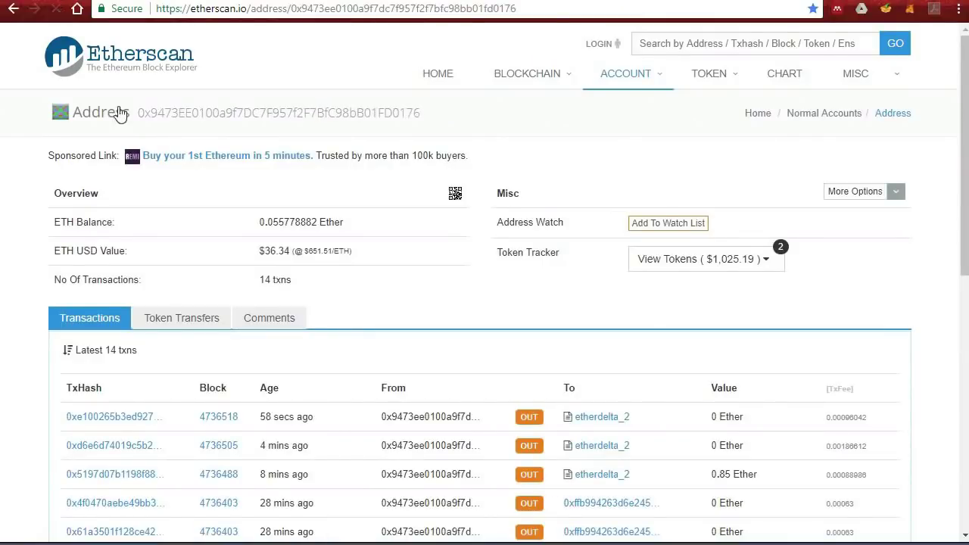
View this address's Kin token transfers and select the newest incoming 9,210,577.644 KIN quantity
left_click(734, 258)
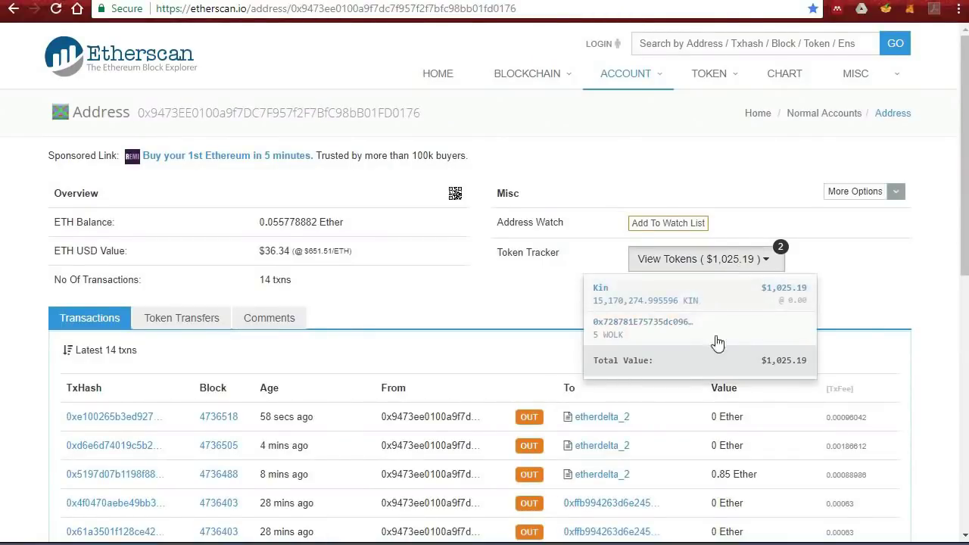
left_click(800, 301)
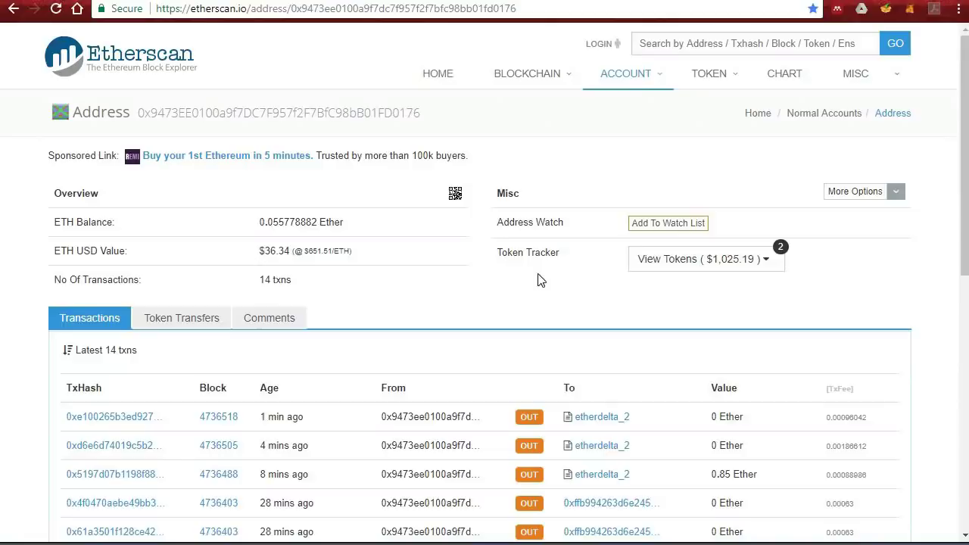
scroll(537, 281, "down", 1)
left_click(749, 183)
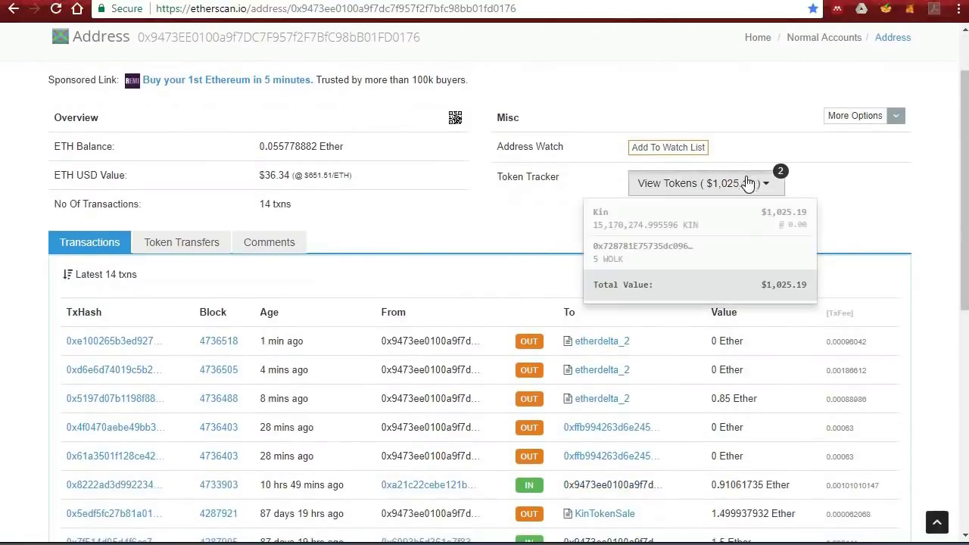
left_click(725, 231)
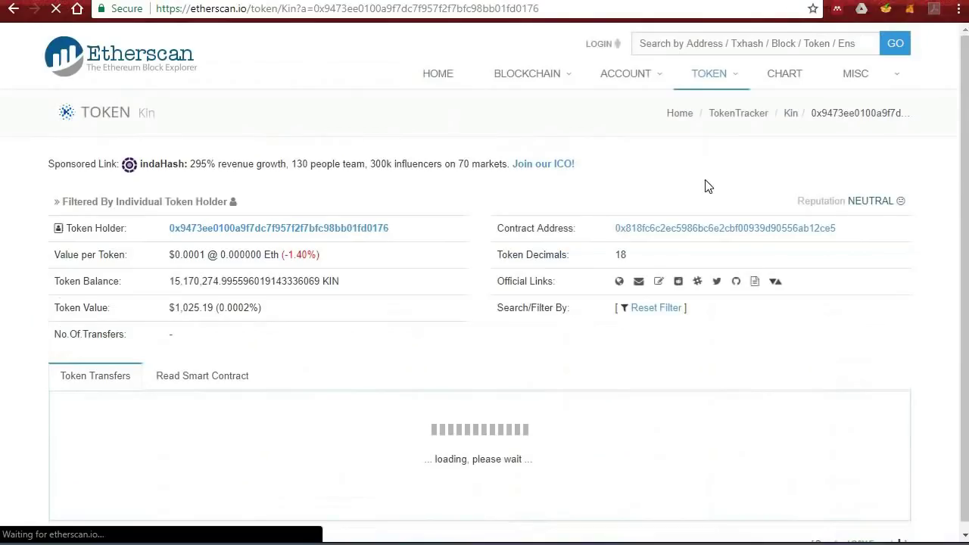
scroll(628, 270, "down", 2)
scroll(394, 288, "down", 2)
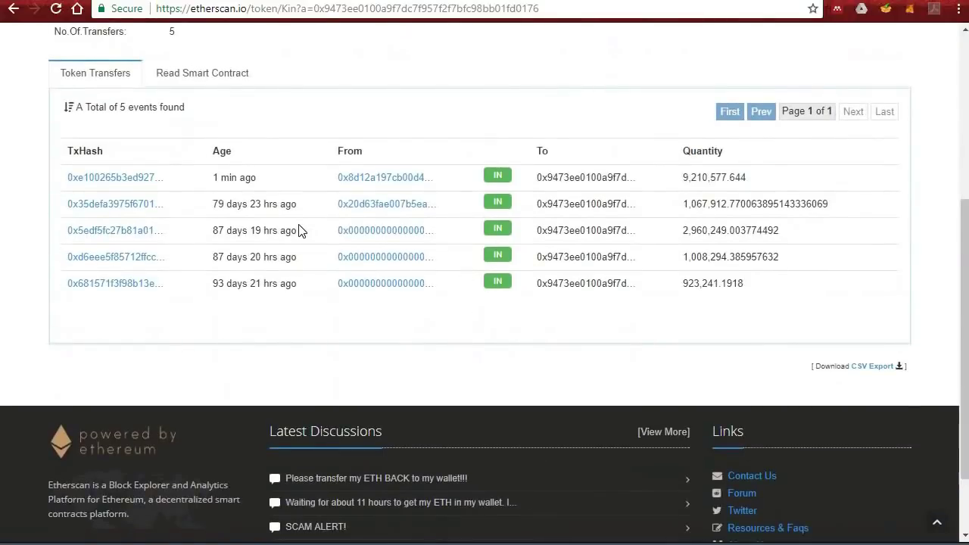
scroll(394, 287, "up", 1)
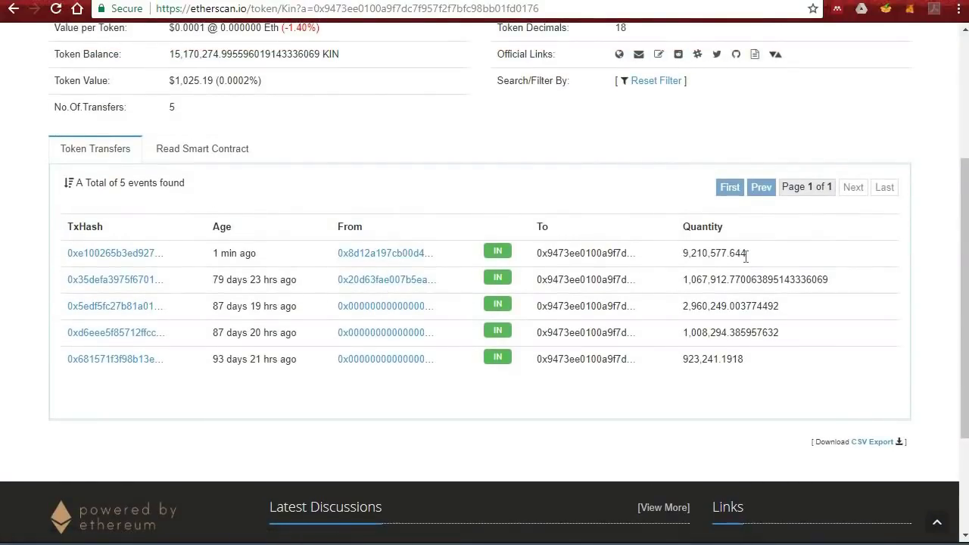
double_click(682, 254)
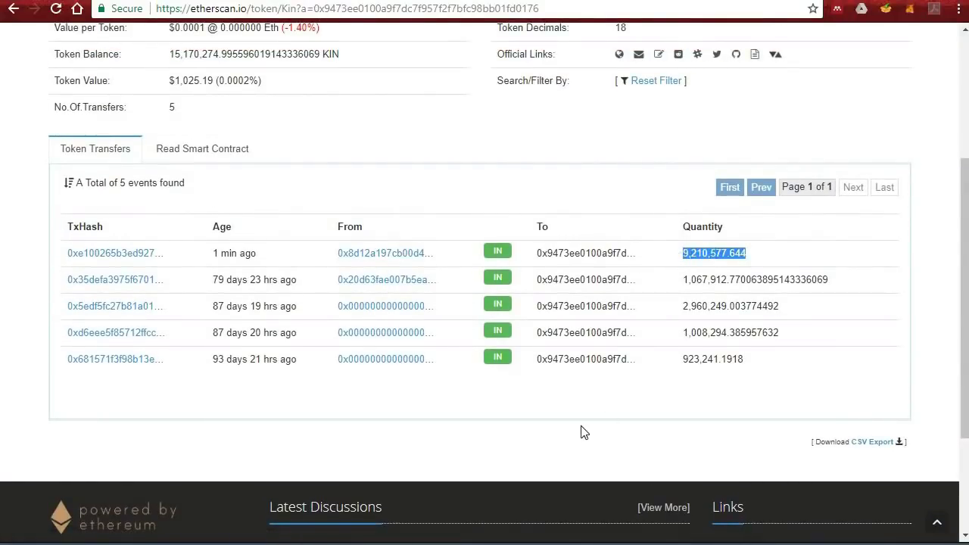
Dismiss the withdrawal notice, select the 9210577.644 KIN trade amount, and return to the Etherscan Kin transfers
key("ctrl+Tab")
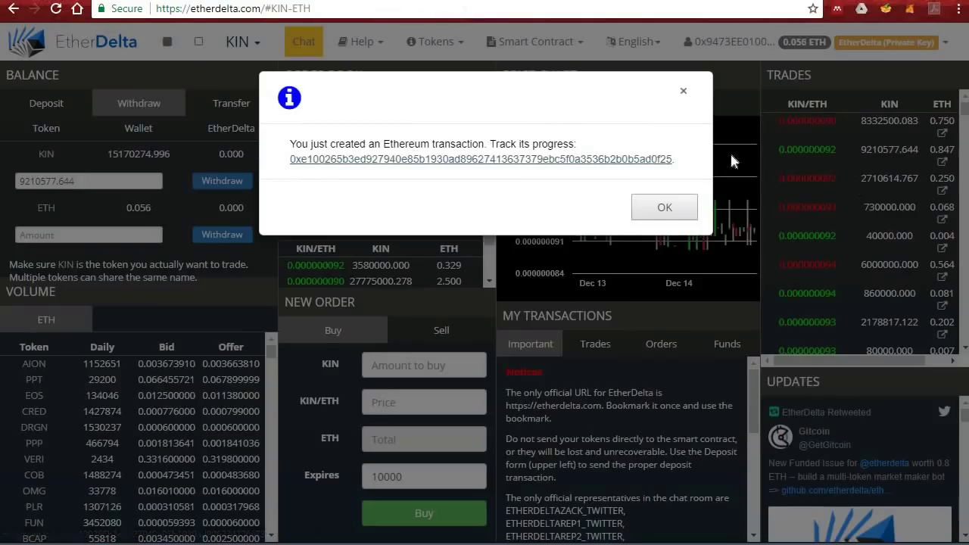
key("Escape")
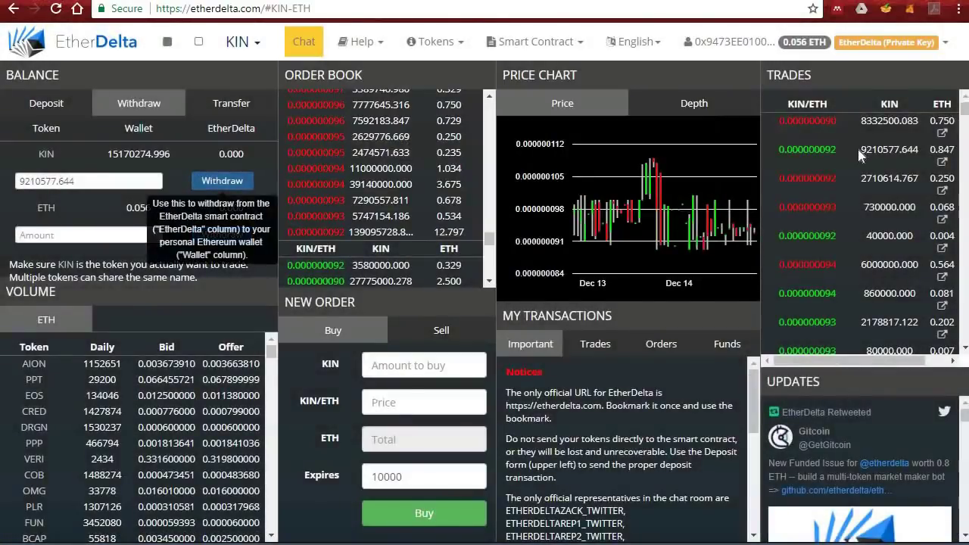
double_click(878, 150)
left_click_drag(878, 149, 917, 149)
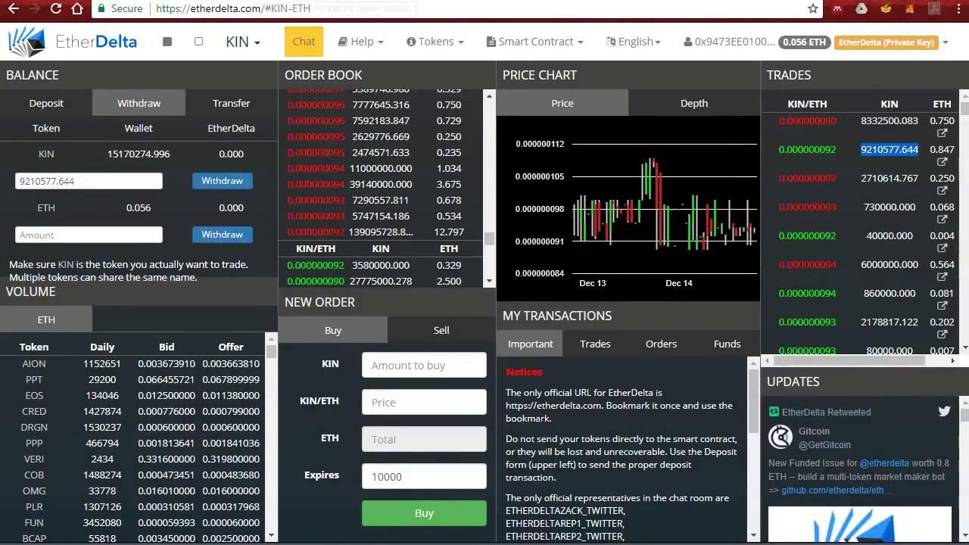
left_click(295, 8)
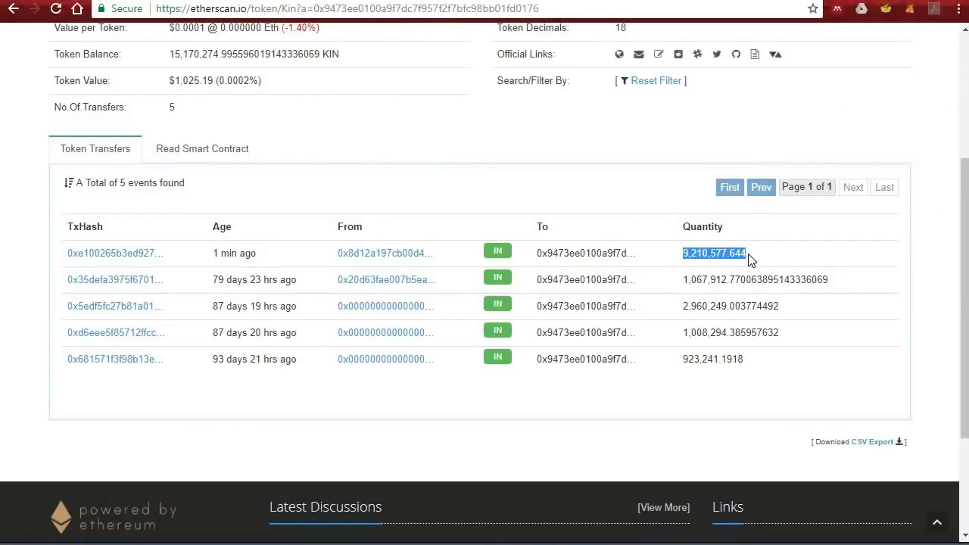